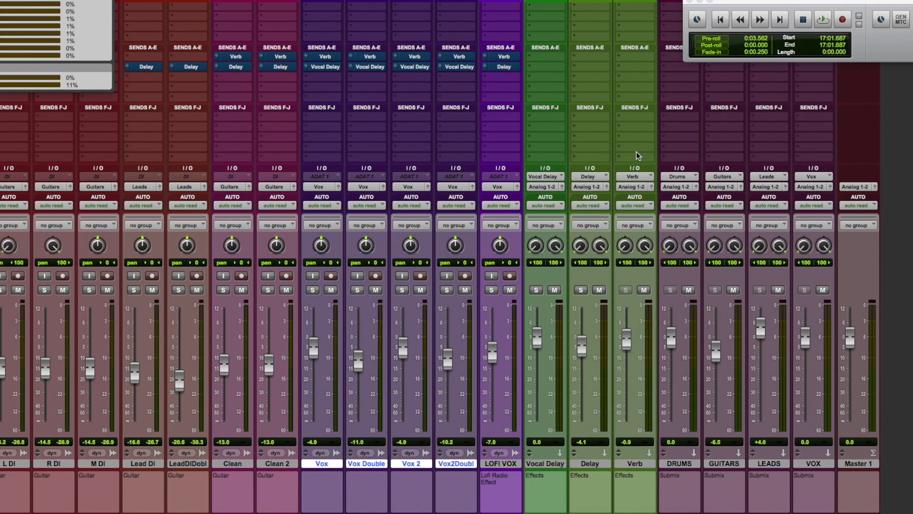
Step: Review the mixer's track layout from the drum, bass, guitar and vocal channels through to the effects, submix and master tracks
scroll(702, 440, left, 10)
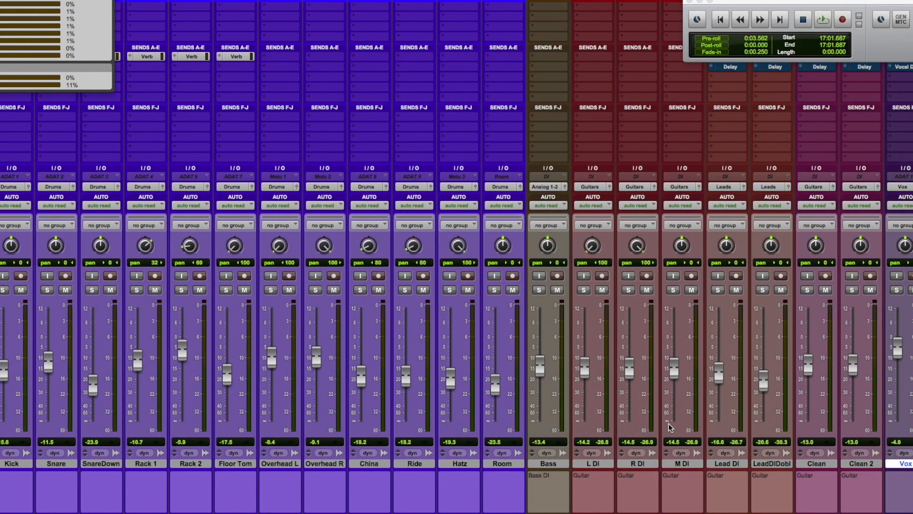
scroll(62, 454, right, 10)
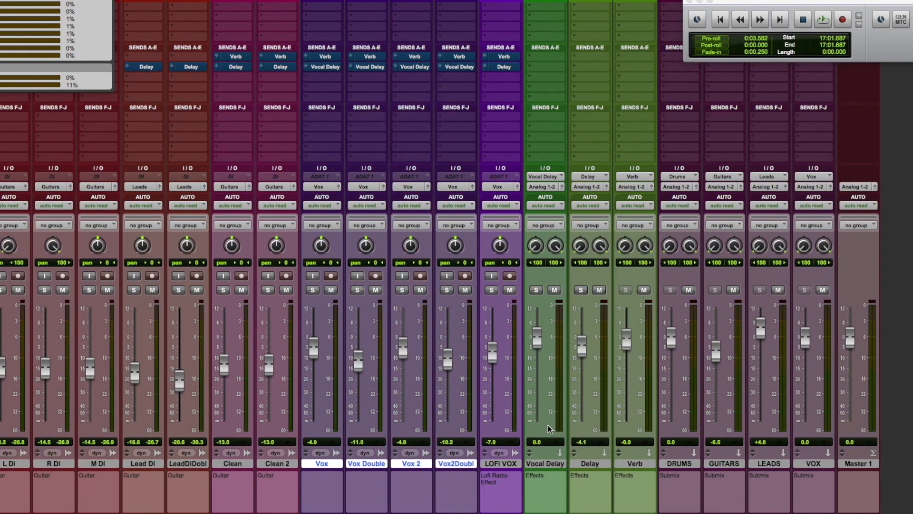
scroll(547, 425, left, 10)
scroll(448, 419, right, 10)
scroll(297, 413, up, 3)
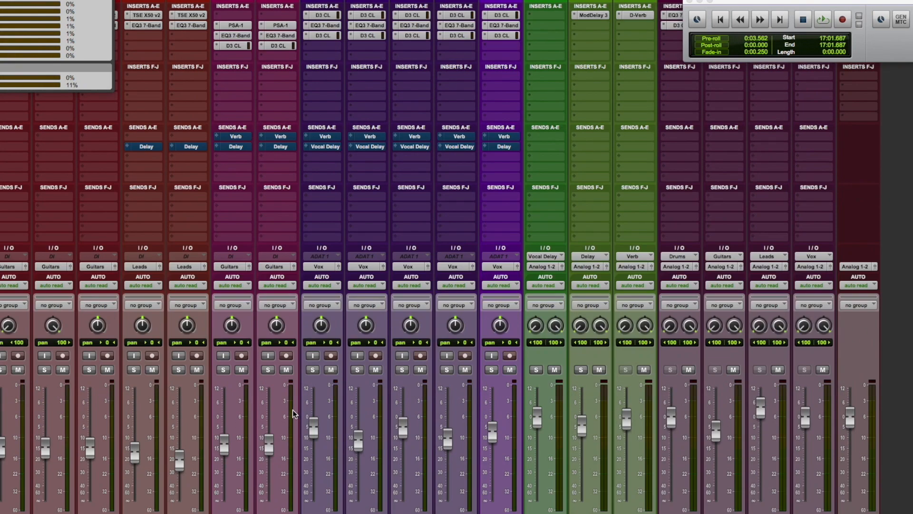
scroll(292, 413, left, 10)
scroll(292, 413, down, 3)
scroll(449, 421, right, 10)
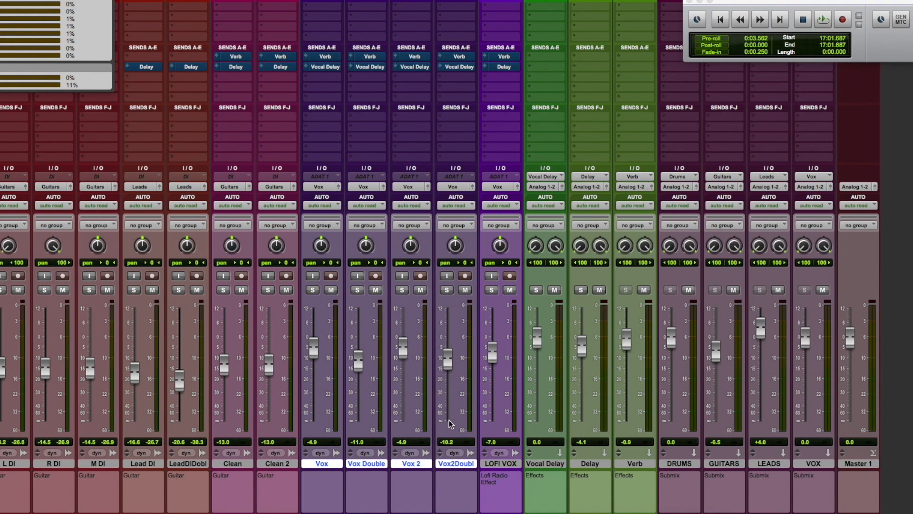
scroll(494, 474, left, 10)
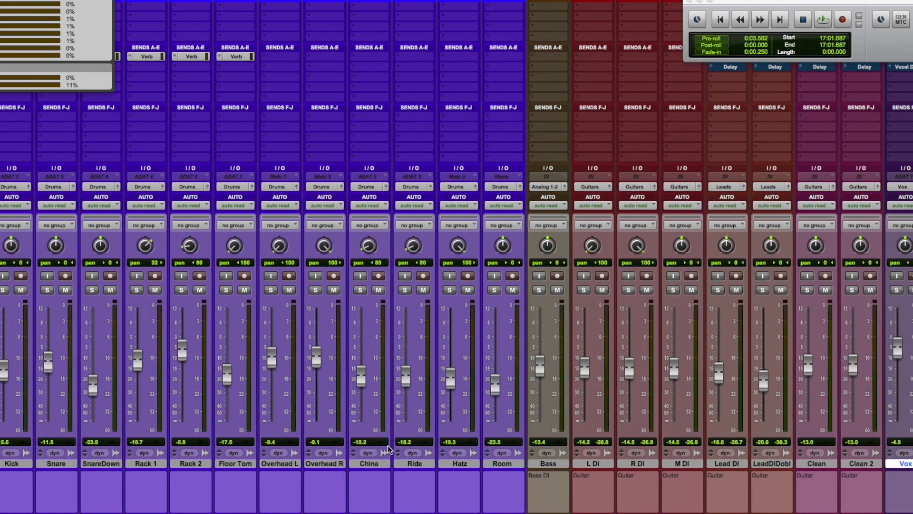
click(6, 463)
scroll(142, 459, right, 3)
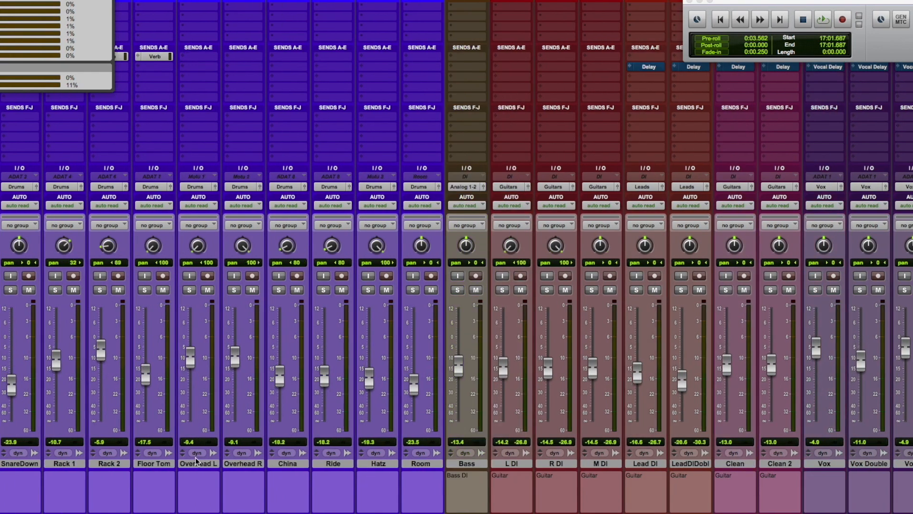
shift+click(429, 464)
scroll(324, 458, right, 10)
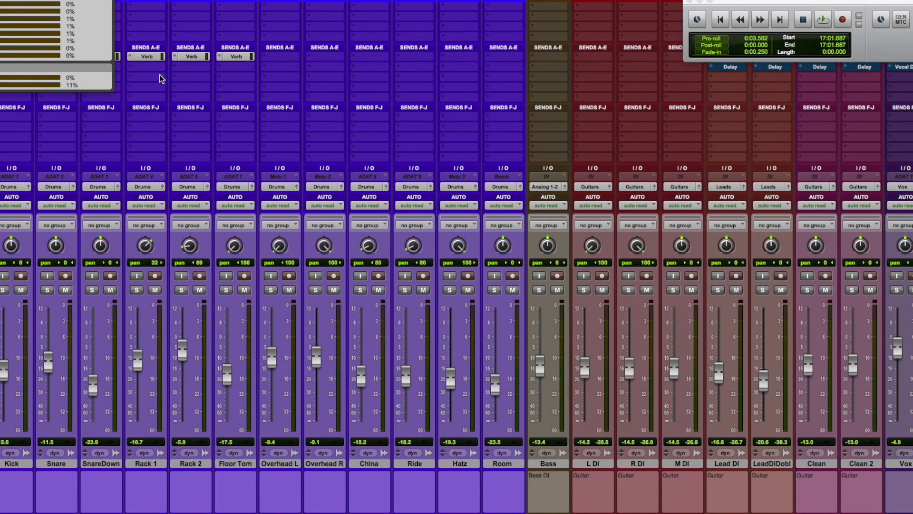
scroll(295, 329, right, 10)
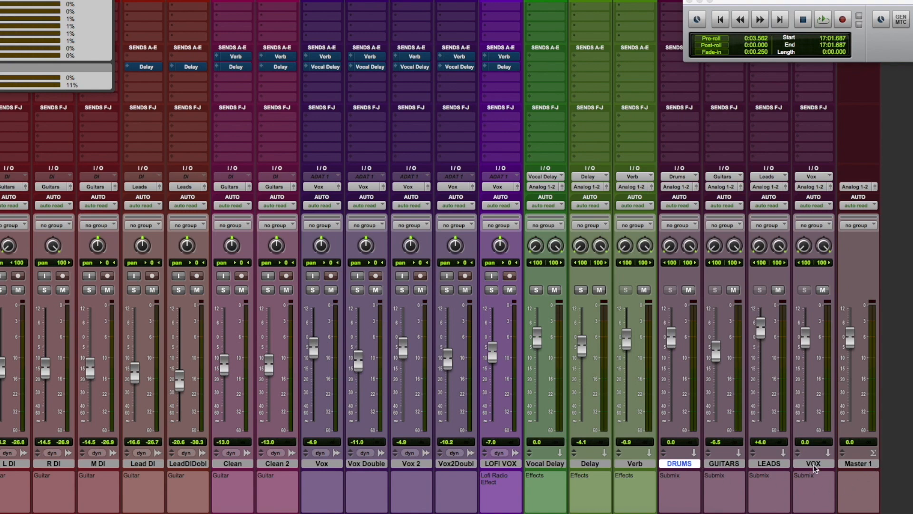
Step: Examine the plug-in inserts on the DRUMS submix and on the Delay and Verb effects tracks
scroll(814, 464, up, 5)
drag(670, 0, 601, 13)
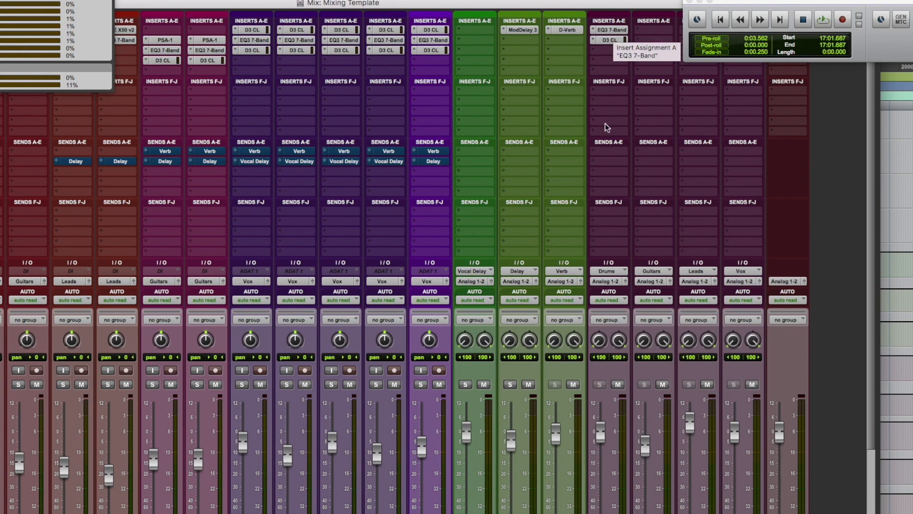
scroll(605, 124, down, 5)
scroll(612, 480, up, 4)
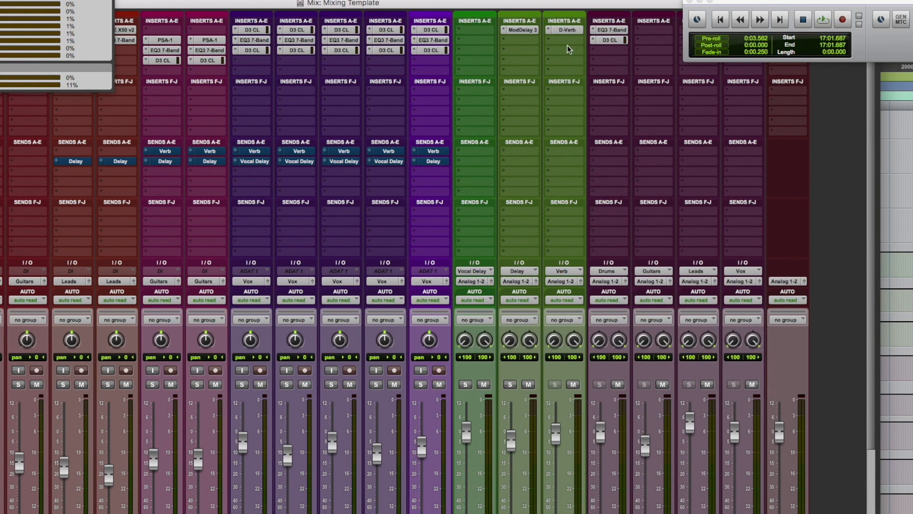
scroll(567, 282, down, 3)
scroll(567, 283, down, 3)
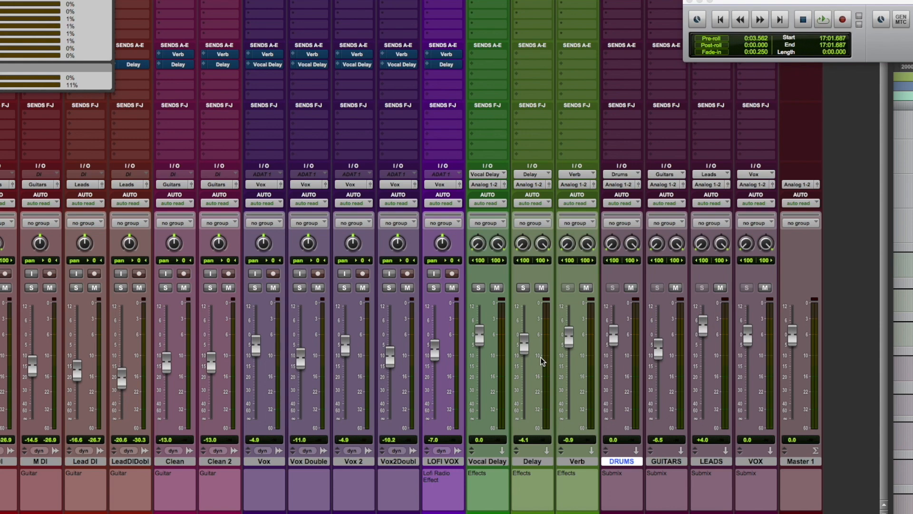
scroll(586, 342, up, 3)
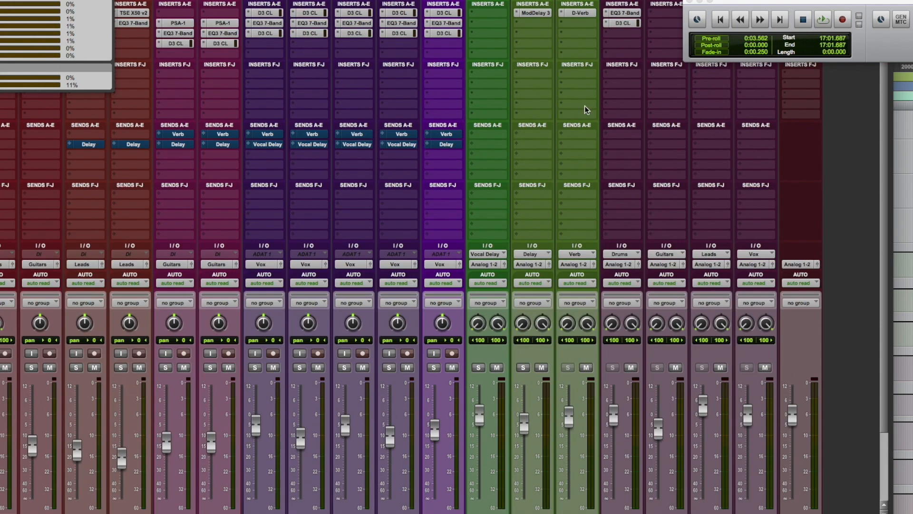
scroll(590, 143, down, 3)
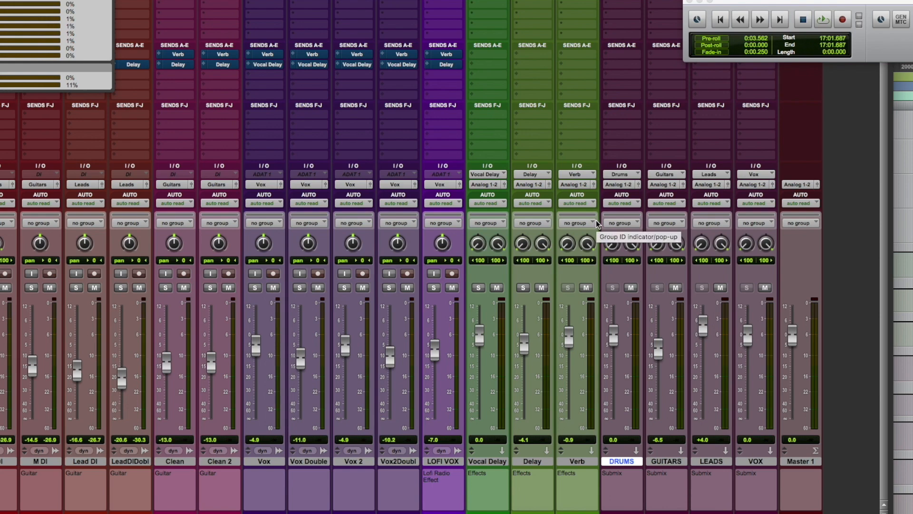
Step: Examine how the bass, guitar, lead, clean and vocal tracks are routed to their submixes and effects tracks
scroll(309, 381, left, 10)
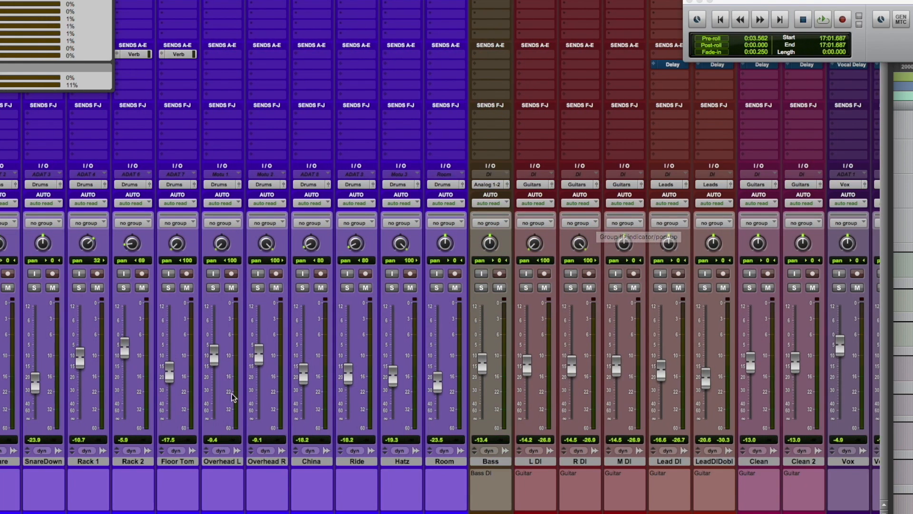
scroll(383, 475, right, 10)
scroll(619, 461, left, 10)
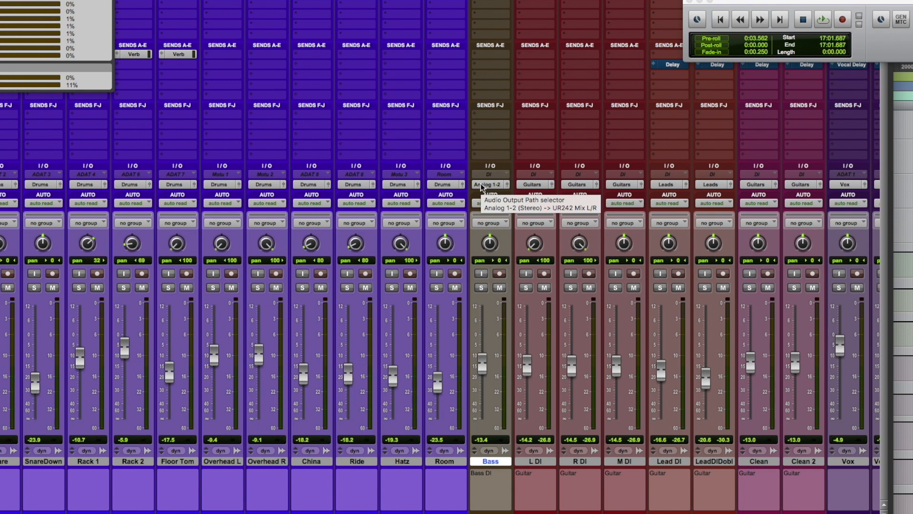
scroll(490, 326, right, 5)
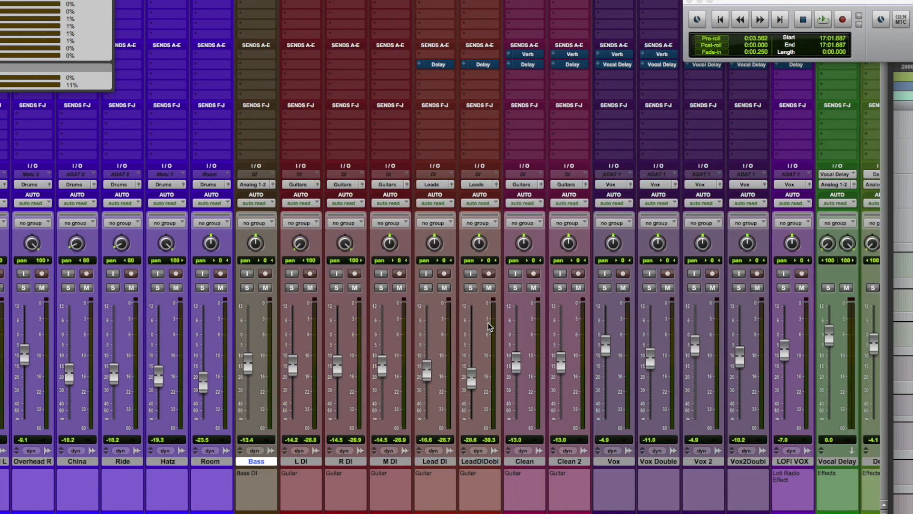
scroll(489, 326, right, 1)
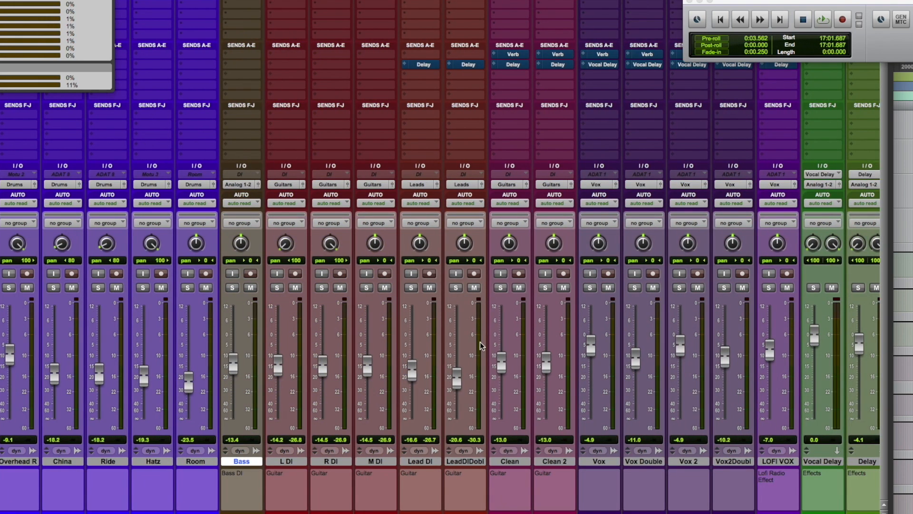
click(285, 461)
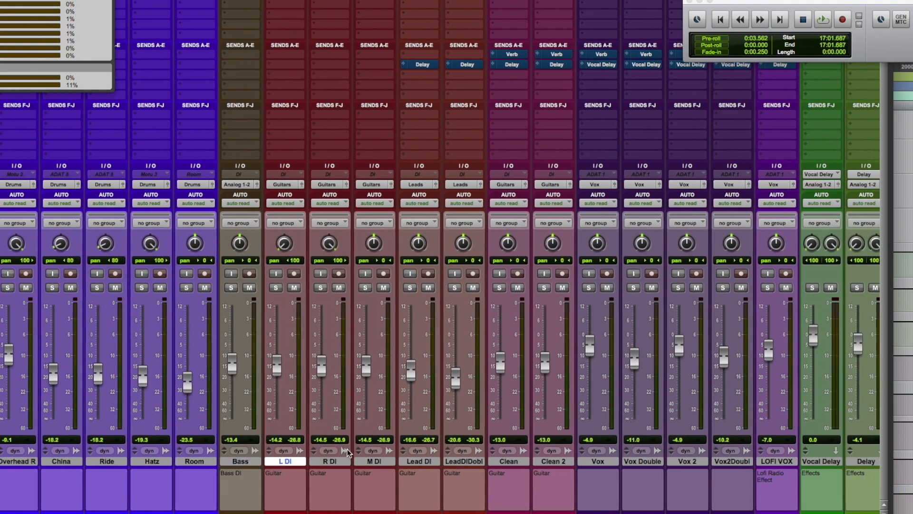
scroll(346, 449, right, 7)
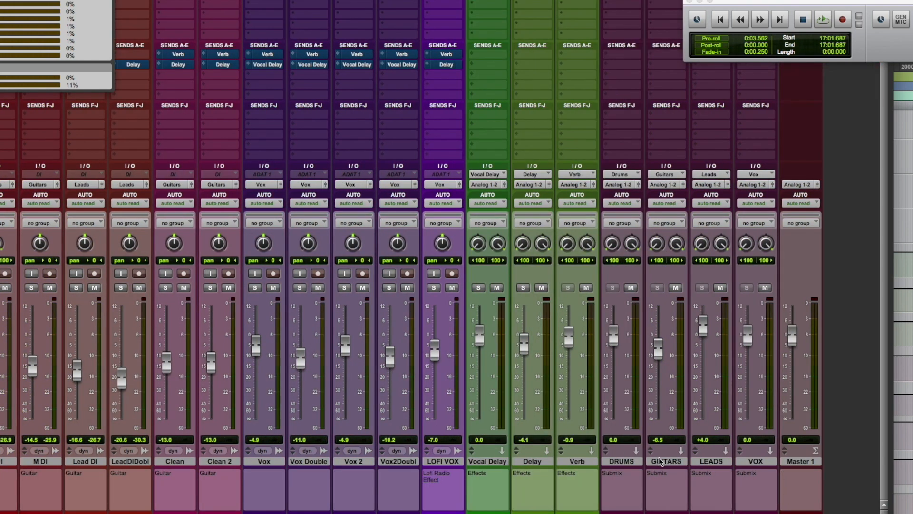
scroll(396, 462, left, 9)
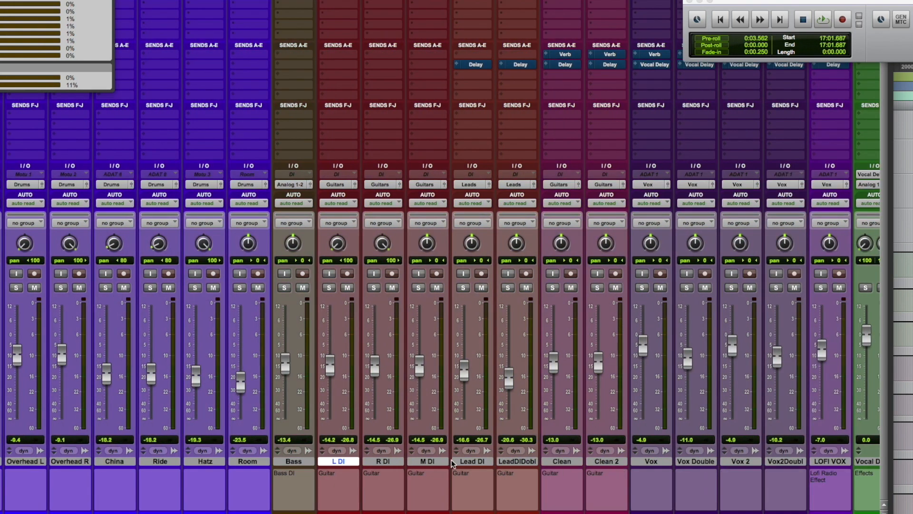
scroll(452, 464, right, 9)
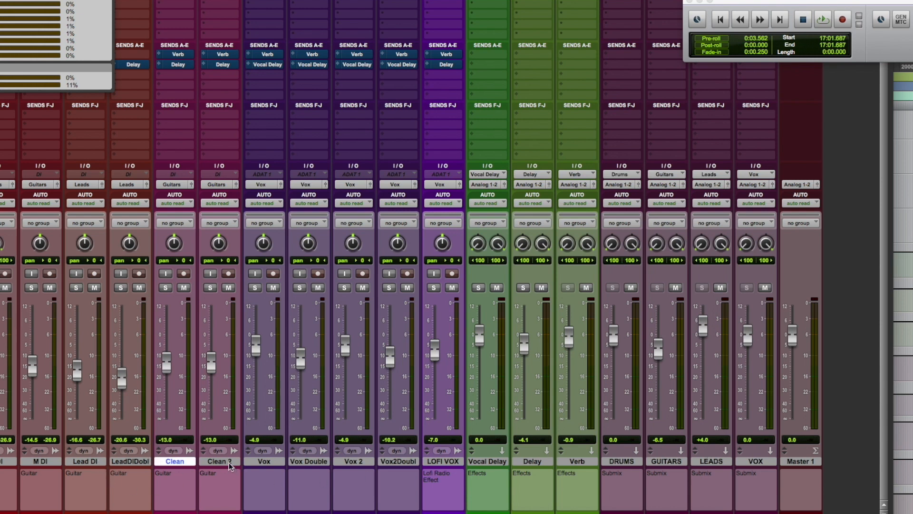
click(264, 461)
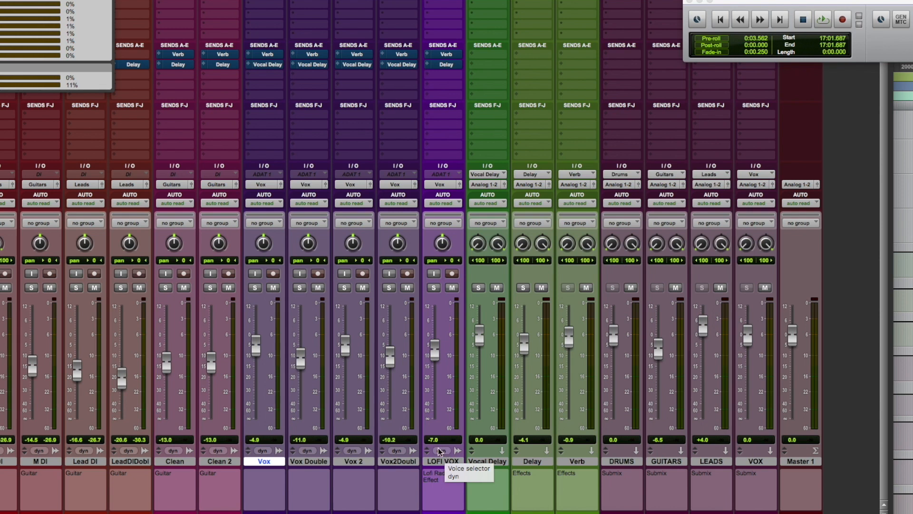
click(473, 463)
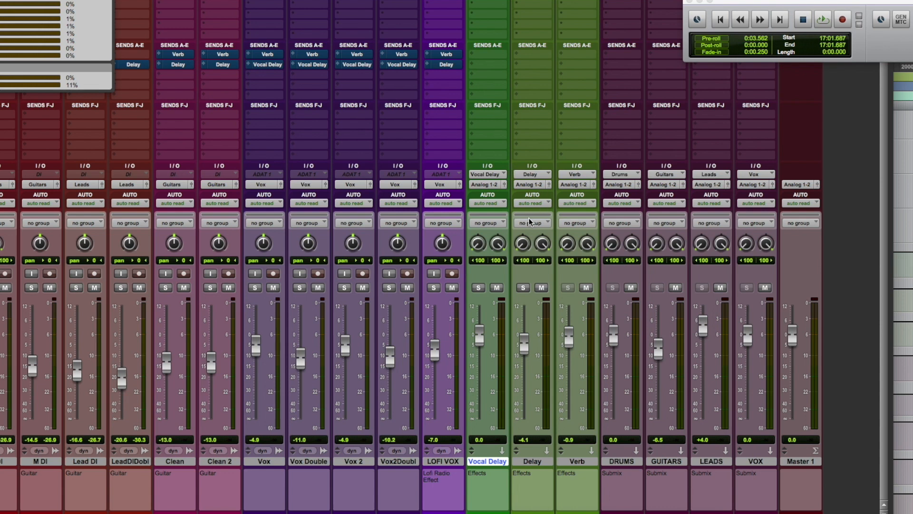
Step: Lower the Delay effects track's volume fader to -5.7 dB and select the Vocal Delay track
drag(529, 347, 529, 353)
click(533, 461)
click(499, 462)
key(shift+super+n)
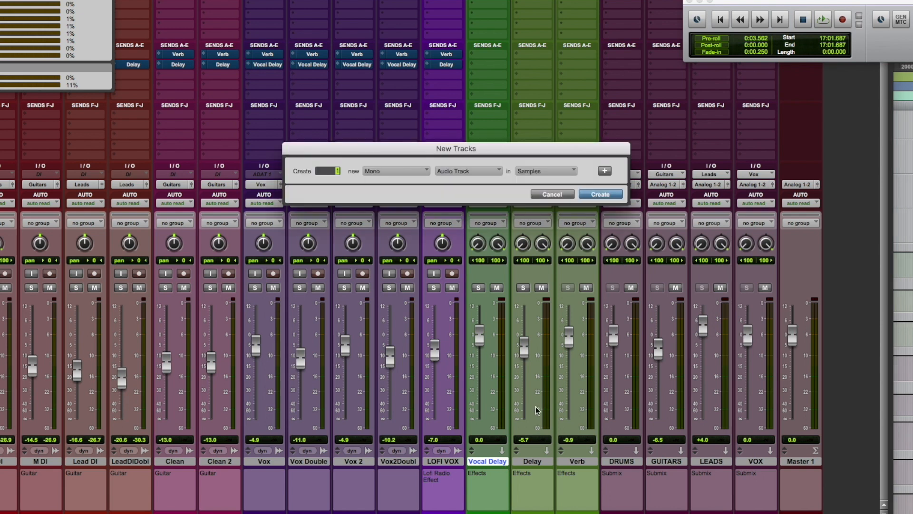
click(551, 195)
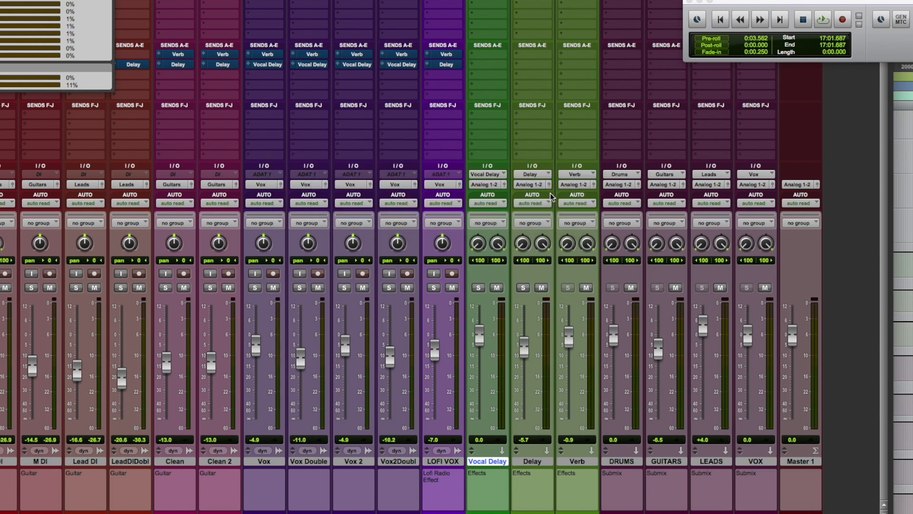
Step: Create a new stereo bus path named Drum Stem in the I/O Setup
key(super+i)
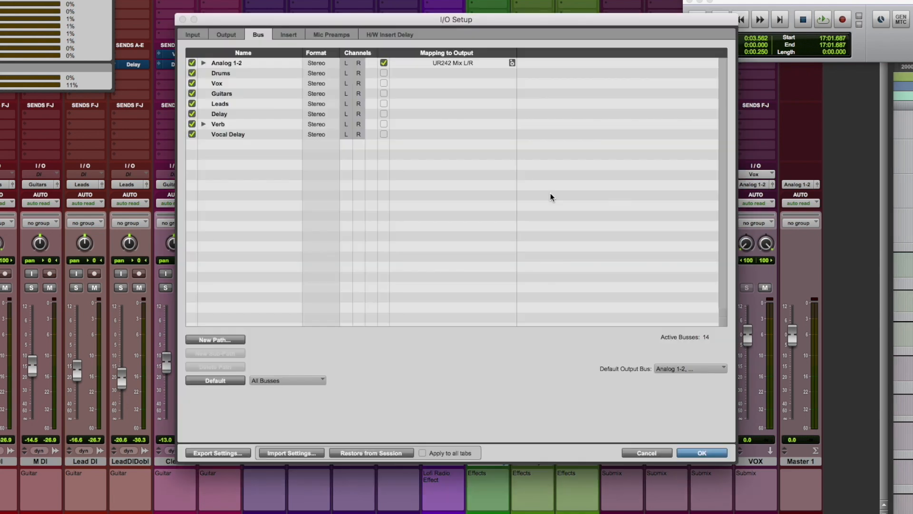
click(216, 342)
click(421, 162)
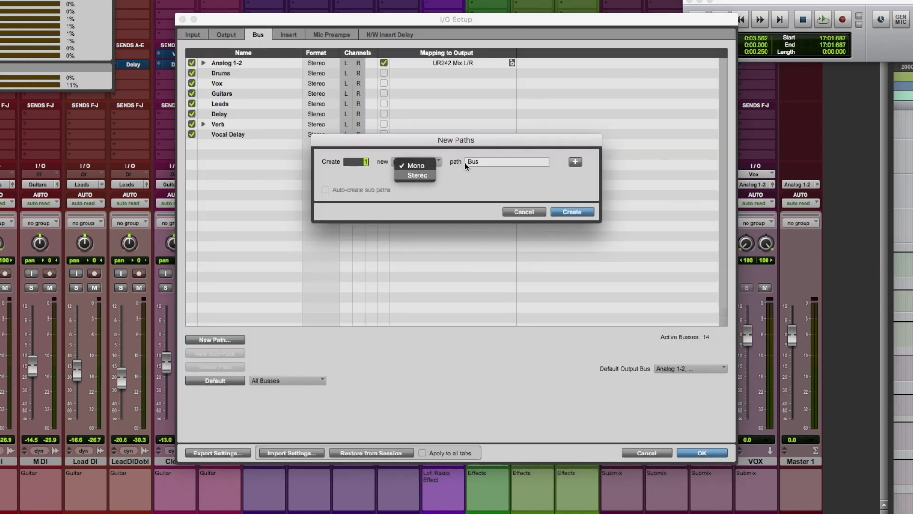
click(409, 175)
text(Drum)
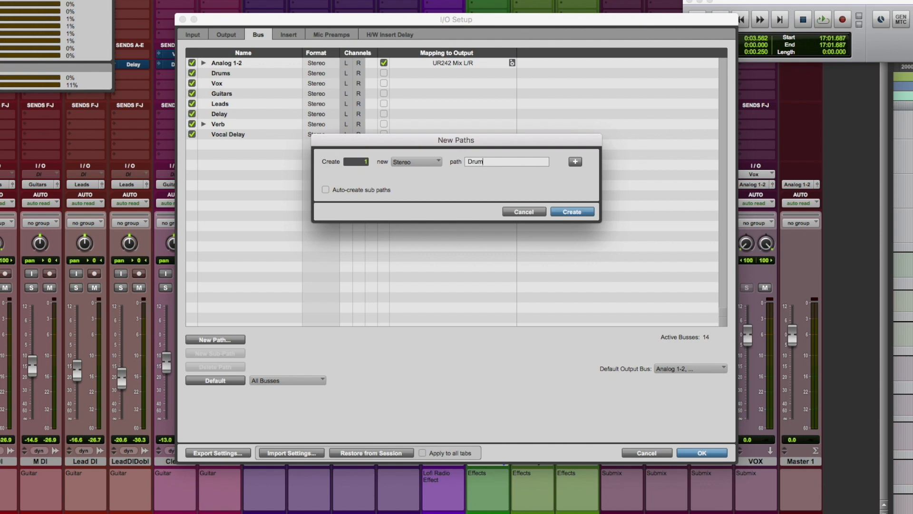
text( Stem)
key(Return)
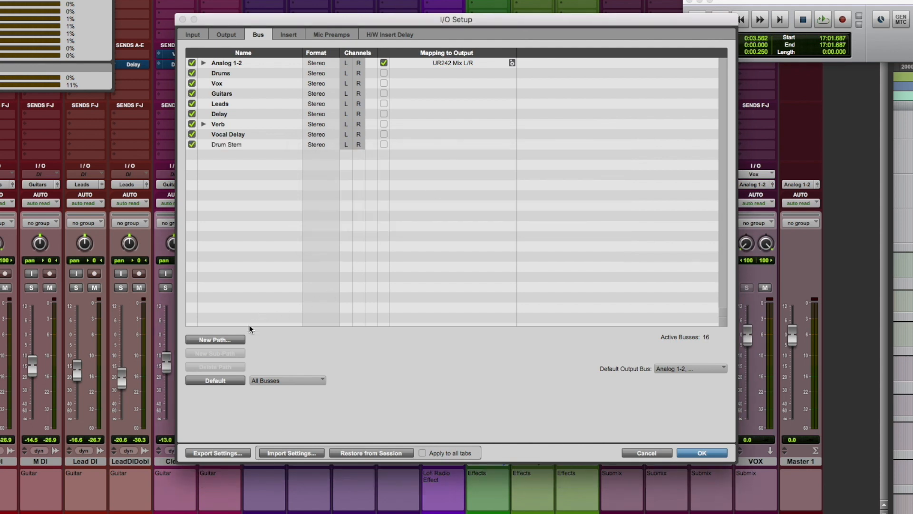
Step: Add another stereo bus path named Guitars Stem
click(217, 340)
click(421, 161)
click(411, 174)
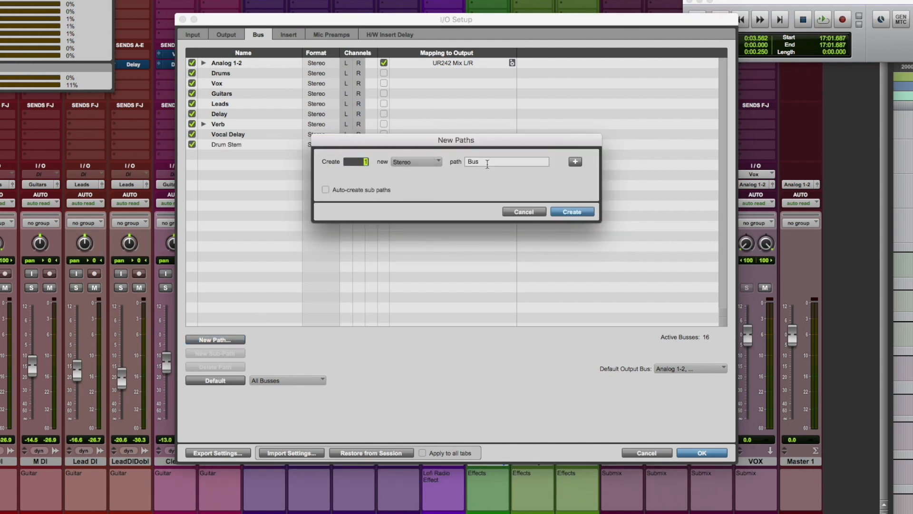
text(Guitars Stem)
key(Return)
Step: Add a stereo bus path named Vocal Stem and apply the I/O Setup changes
click(229, 340)
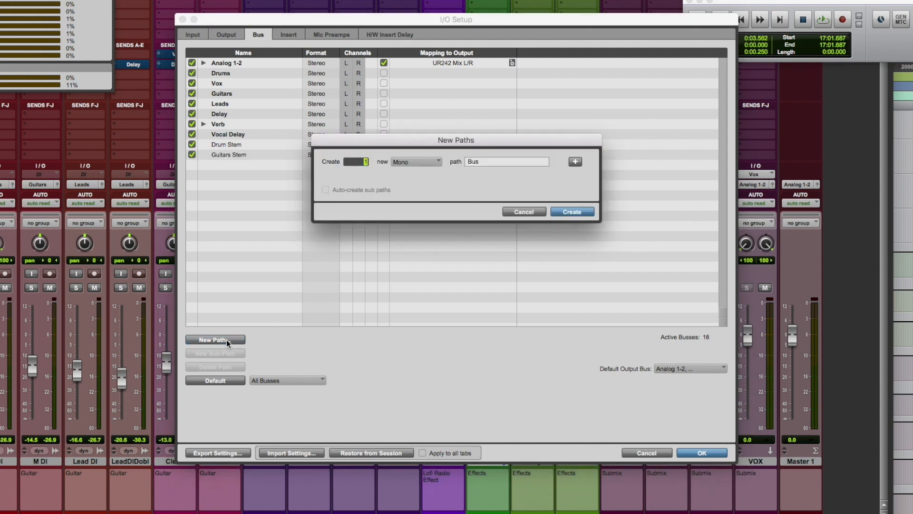
click(407, 162)
click(413, 175)
key(Tab)
text(Vocal Stem)
key(Return)
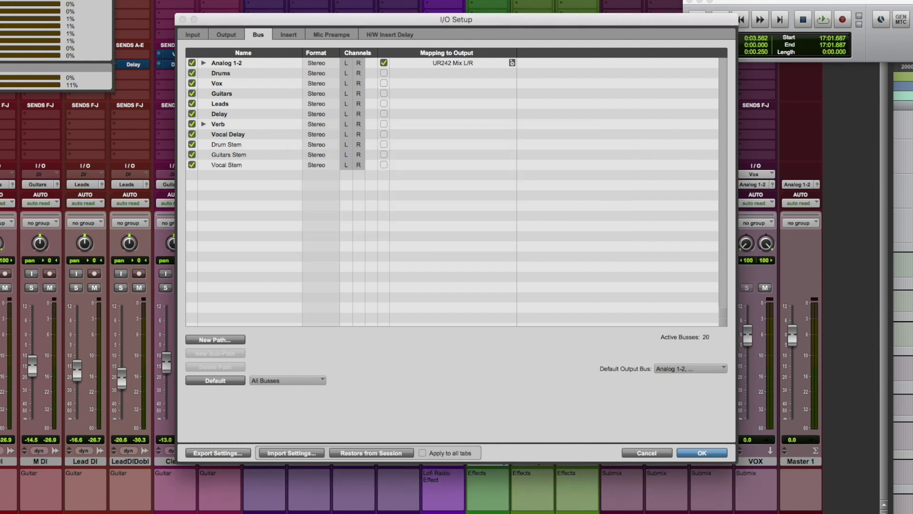
click(685, 451)
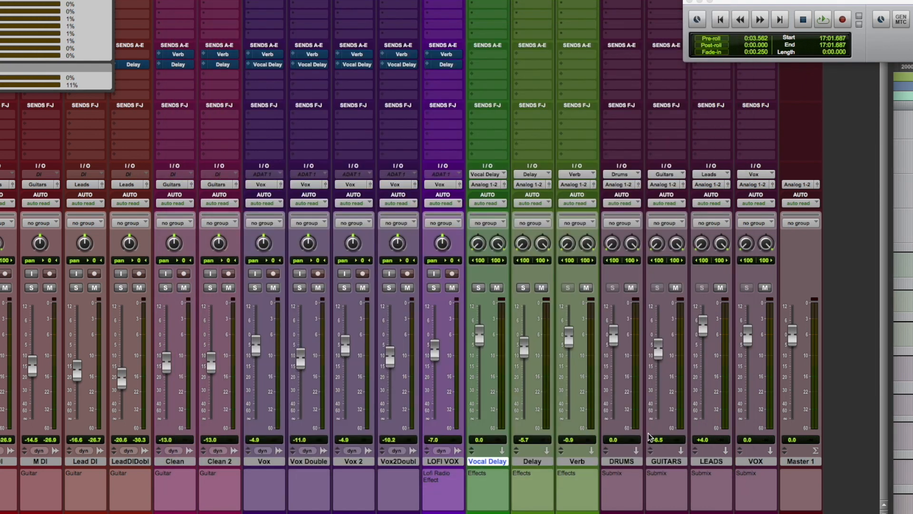
Step: Create three new stereo Aux Input tracks after the VOX submix track
click(748, 461)
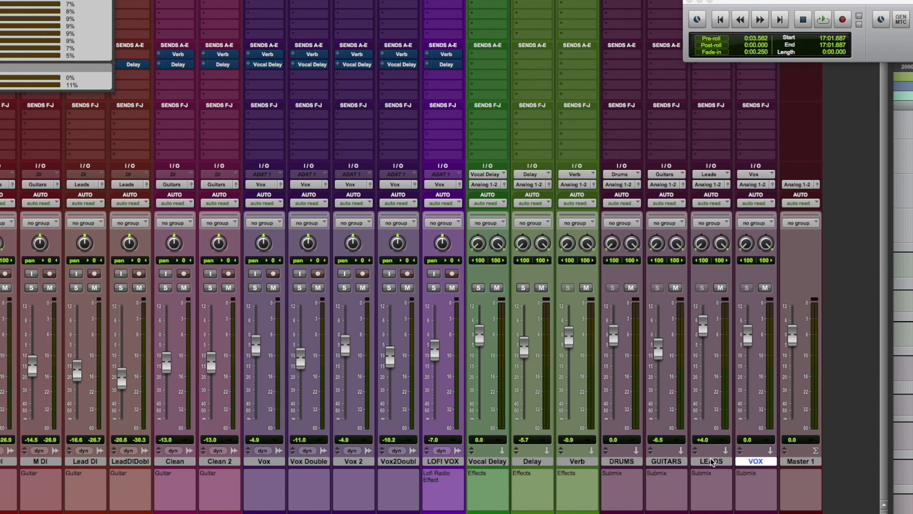
key(super+shift+n)
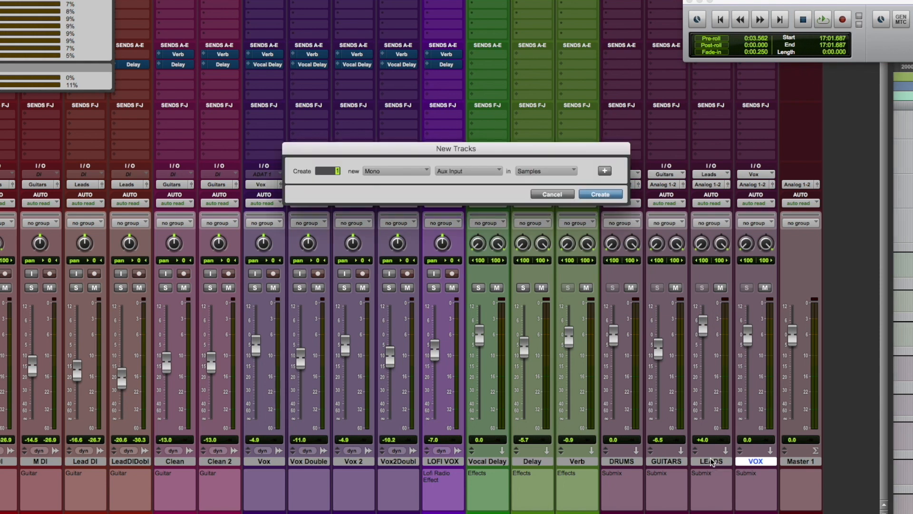
key(super+Right)
text(2)
key(Return)
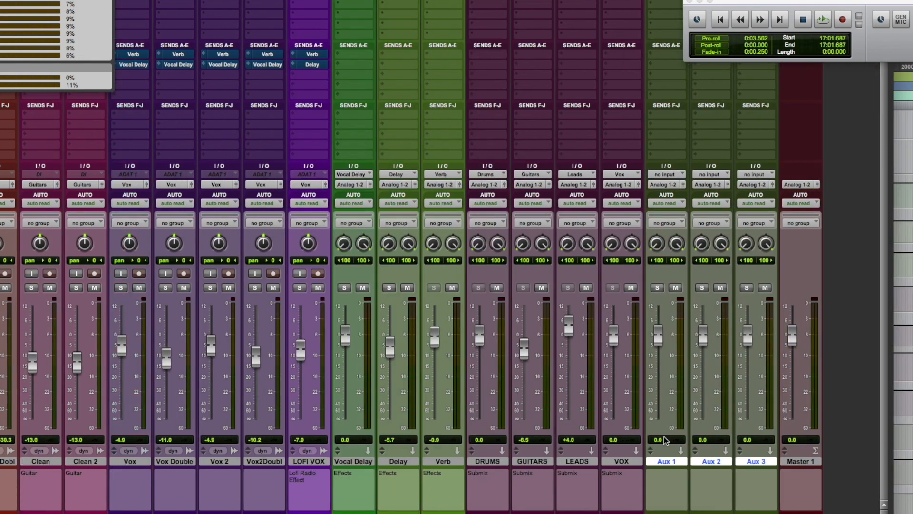
Step: Rename the three new aux tracks DrumsStem, Guitar Stem and Vocal Stem, in that order
double_click(666, 461)
text(D)
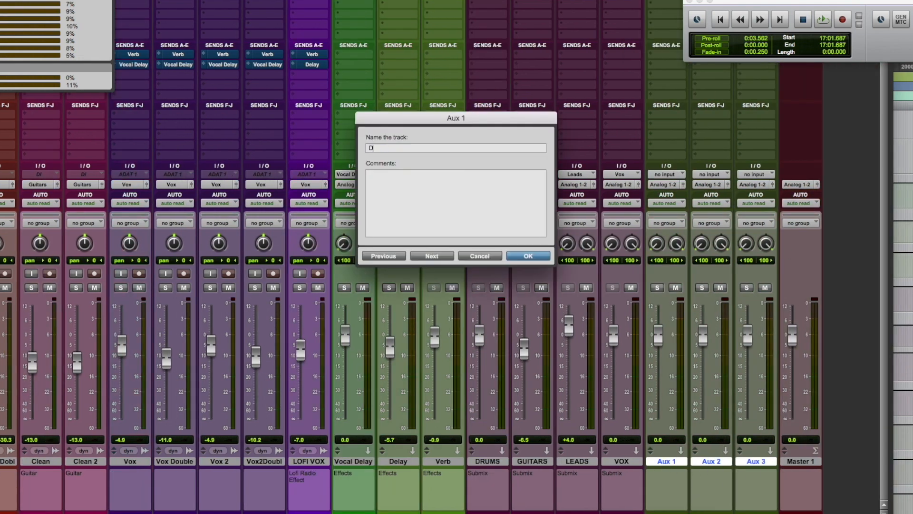
text(rumsStem)
key(super+Right)
text(Guitar Stem)
key(super+Right)
text(Vocal Stem)
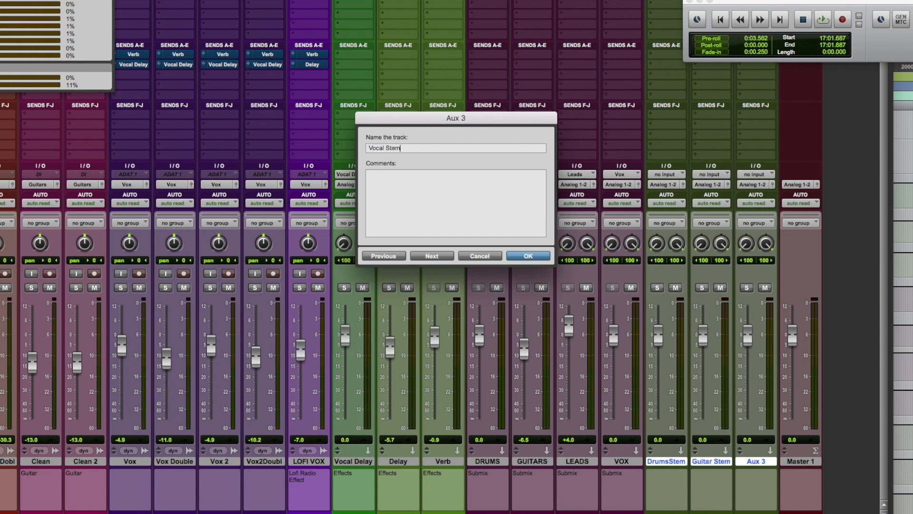
key(Return)
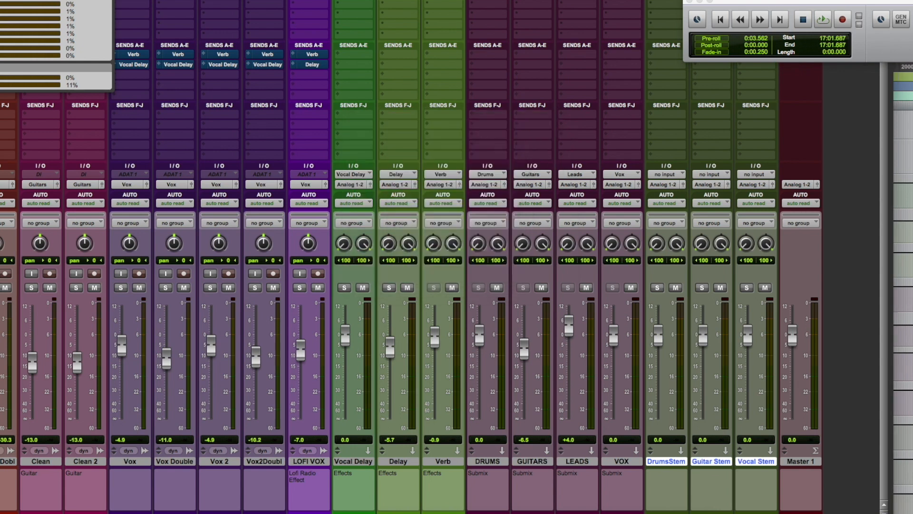
Step: Assign the Drum Stem, Guitars Stem and Vocal Stem busses in sequence as inputs of the three selected stem tracks
click(676, 174)
mouse_move(675, 207)
alt+shift+super+click(748, 274)
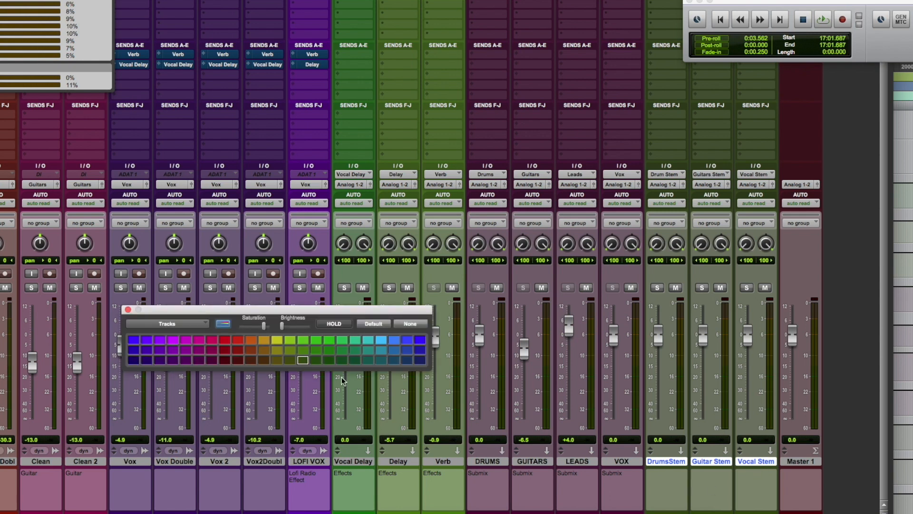
Step: Colour the three selected stem tracks red and close the colour palette
click(233, 361)
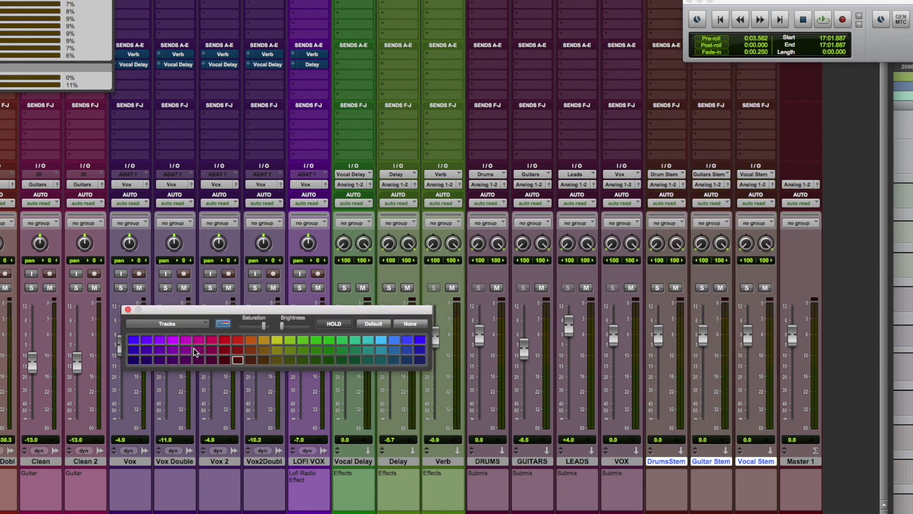
click(225, 349)
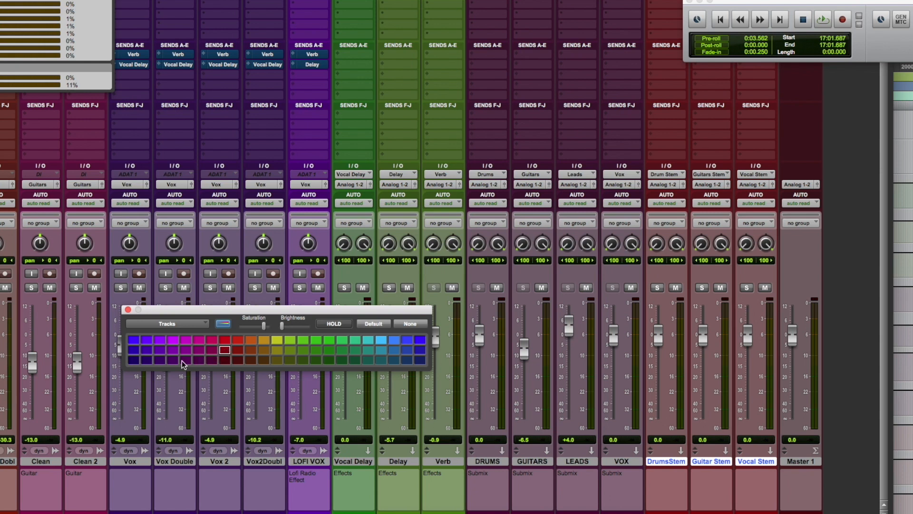
click(128, 310)
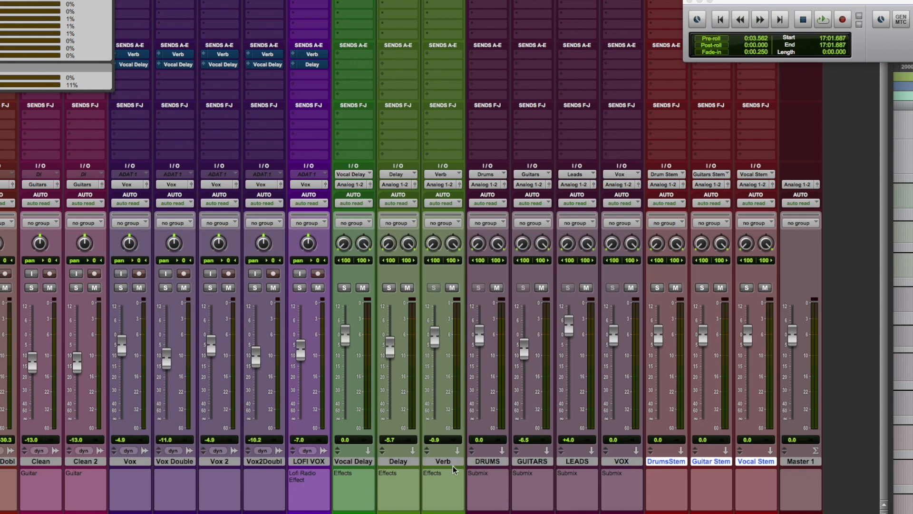
Step: Route the outputs of the DRUMS and Verb tracks to the Drum Stem bus
click(485, 461)
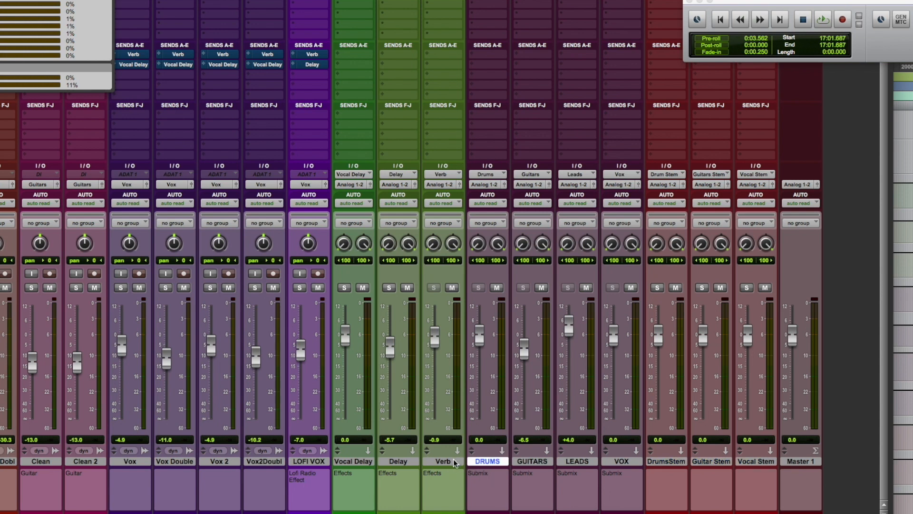
shift+click(454, 461)
click(436, 184)
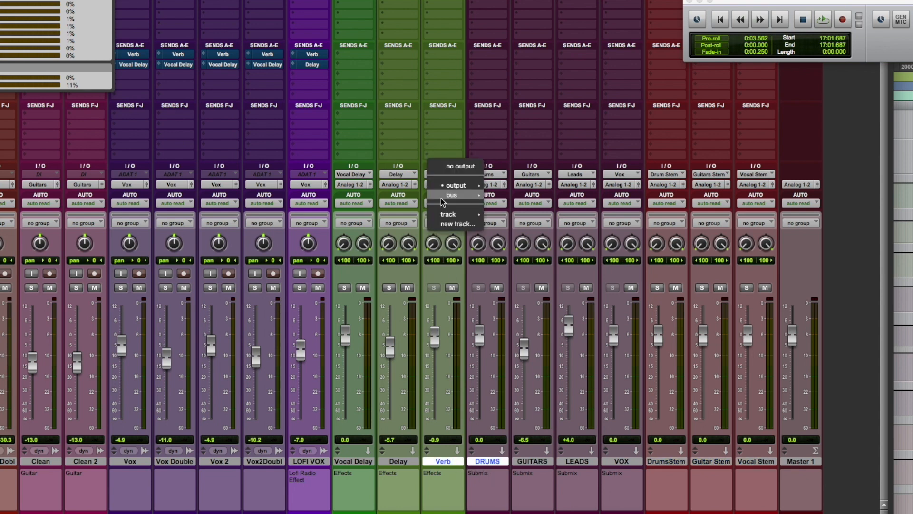
mouse_move(441, 196)
alt+shift+click(513, 284)
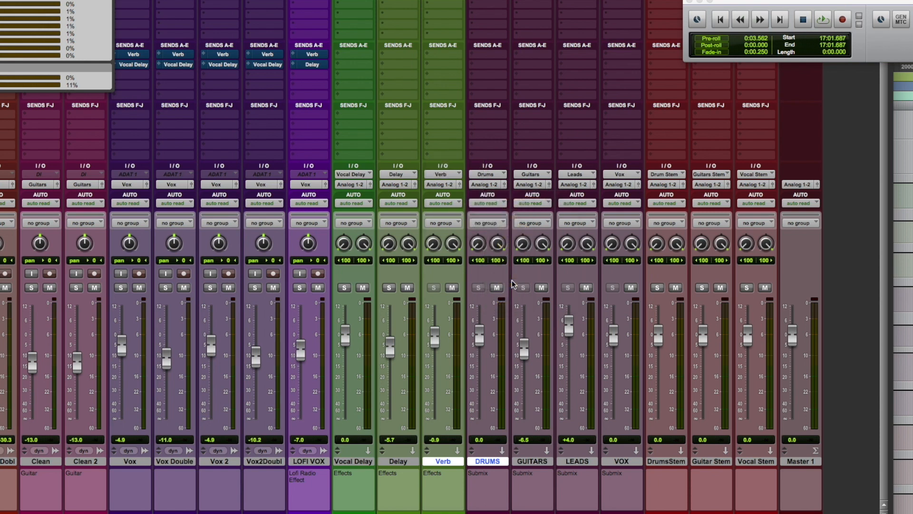
Step: Route the outputs of the GUITARS, LEADS and Delay tracks to the Guitars Stem bus
click(535, 461)
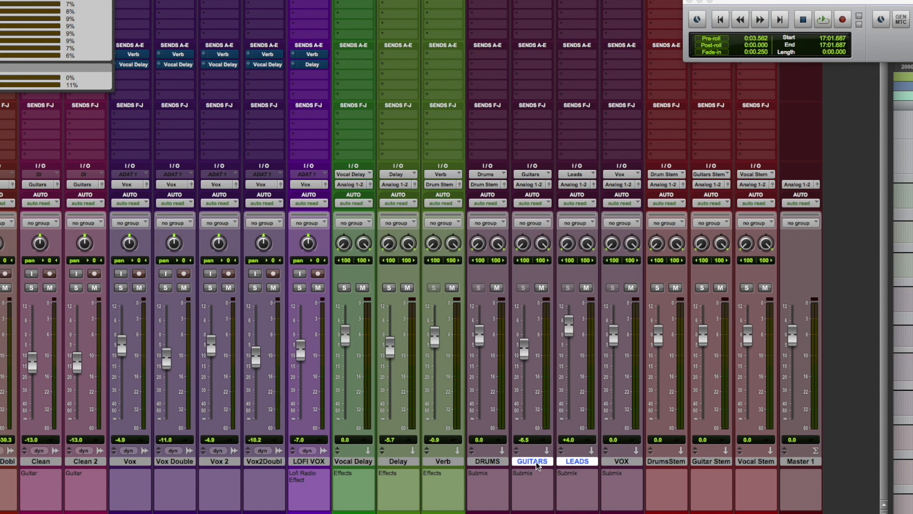
click(390, 183)
mouse_move(397, 193)
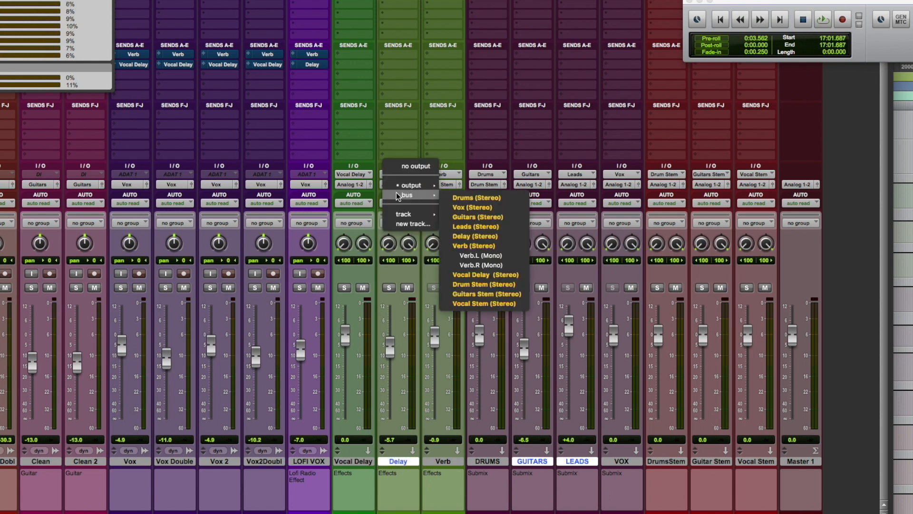
alt+shift+click(478, 295)
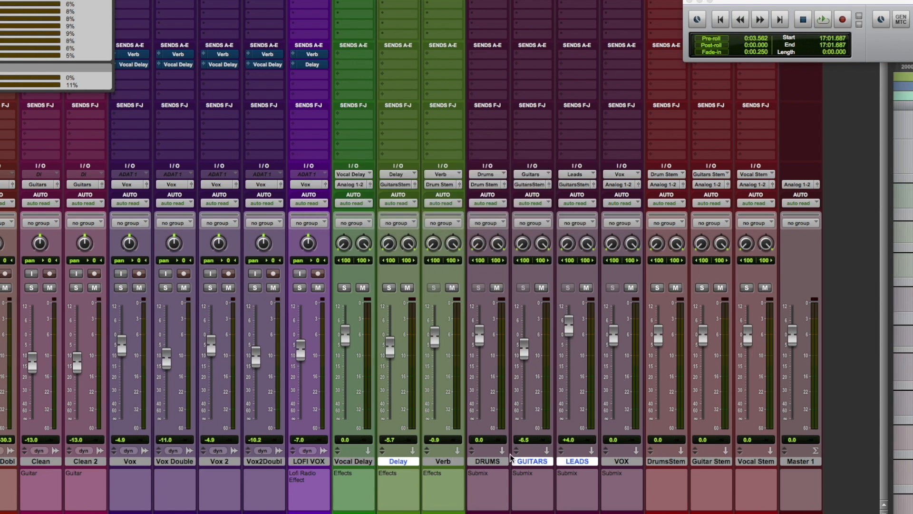
Step: Route the outputs of the VOX and Vocal Delay tracks to the Vocal Stem bus
click(630, 462)
super+click(362, 464)
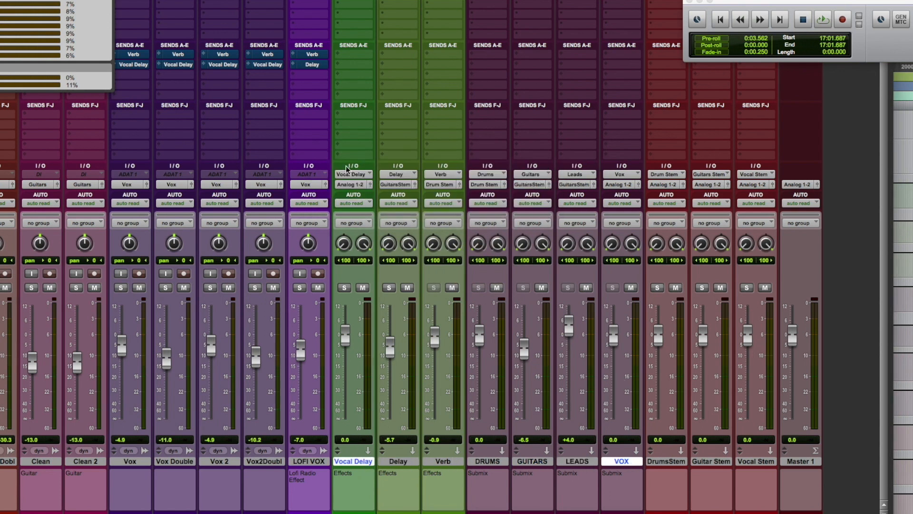
click(352, 184)
mouse_move(376, 195)
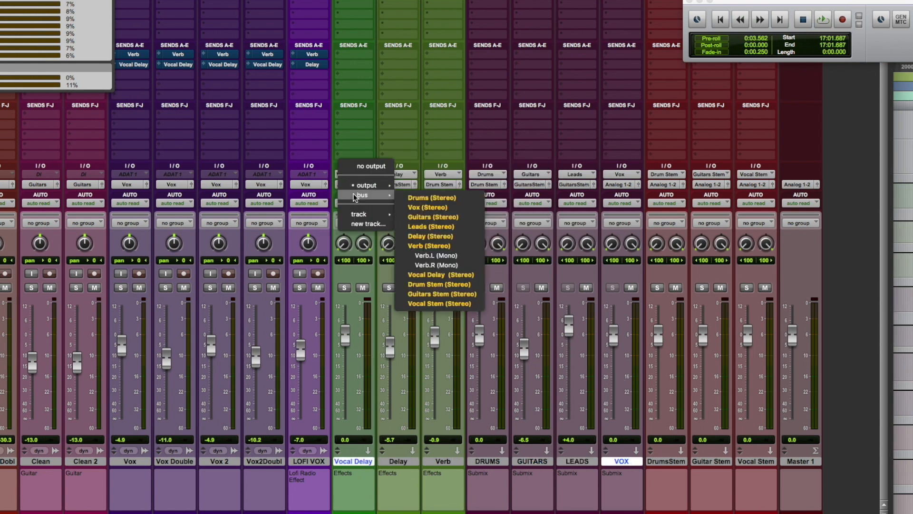
alt+shift+click(438, 305)
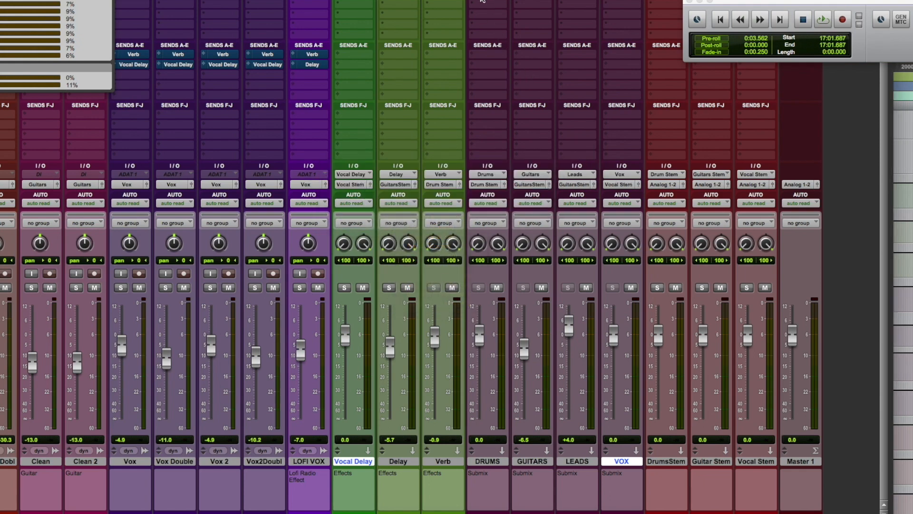
Step: Select the three stem tracks and insert an EQ3 7-Band in insert slot C of the DrumsStem track
drag(482, 1, 359, 1)
click(546, 459)
shift+click(621, 461)
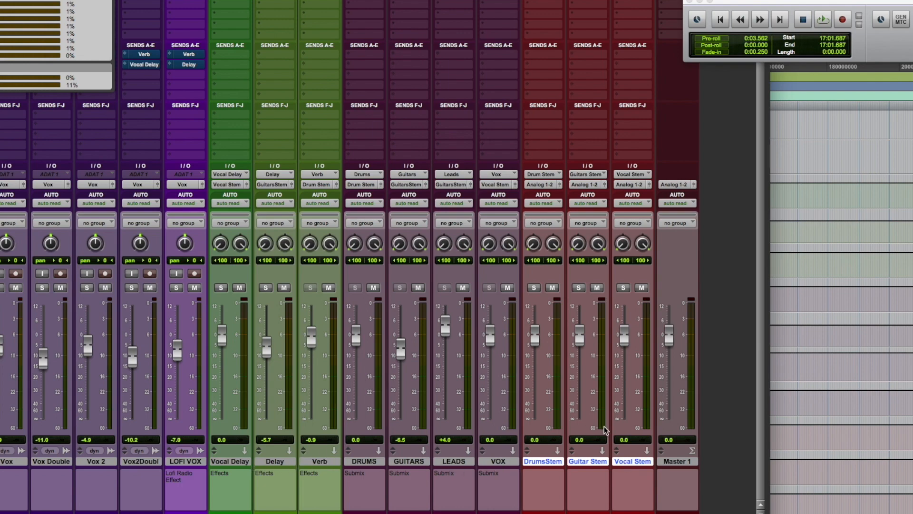
scroll(604, 426, up, 3)
click(545, 37)
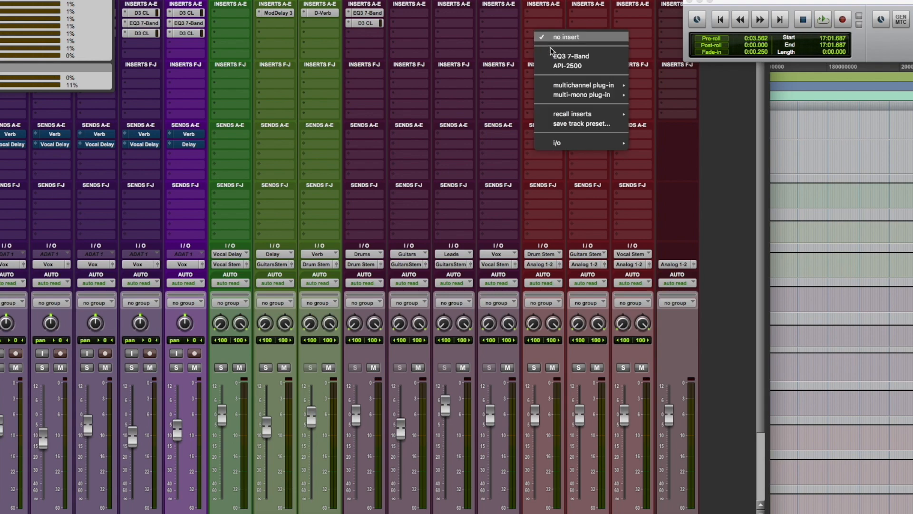
click(553, 53)
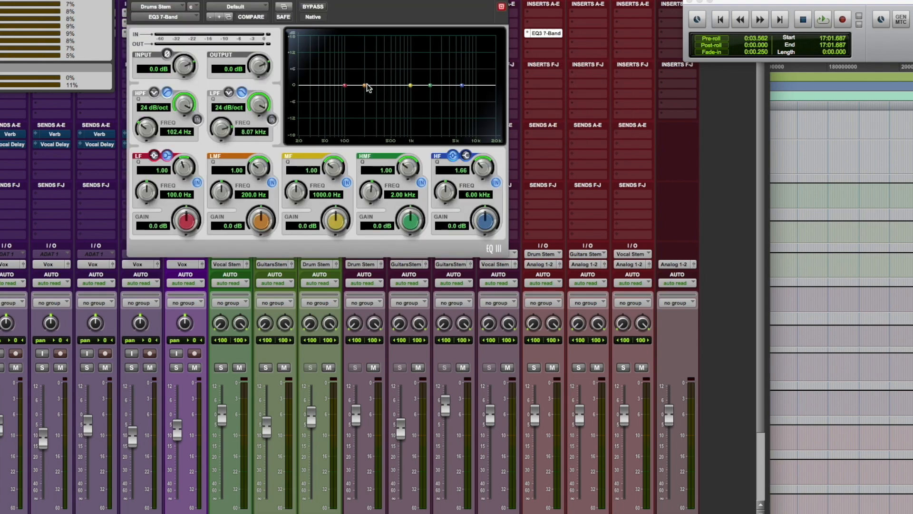
Step: On the DrumsStem EQ, cut the LMF band to -2.0 dB at 192.2 Hz and the LF band to -0.9 dB at 108.1 Hz
mouse_move(367, 84)
mouse_down()
mouse_move(362, 96)
mouse_move(358, 83)
mouse_move(364, 92)
mouse_up()
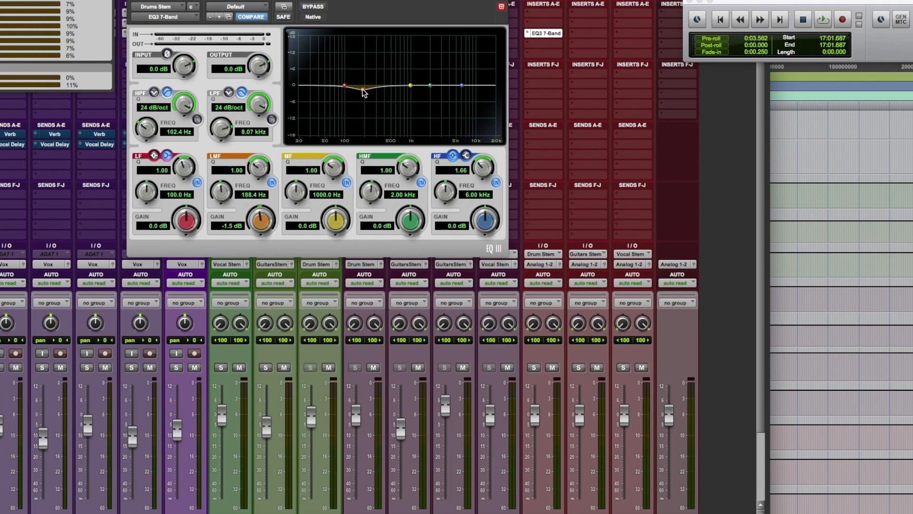
scroll(569, 133, down, 5)
scroll(569, 133, up, 5)
mouse_move(345, 85)
mouse_down()
mouse_move(363, 91)
mouse_move(347, 87)
mouse_up()
scroll(613, 285, down, 4)
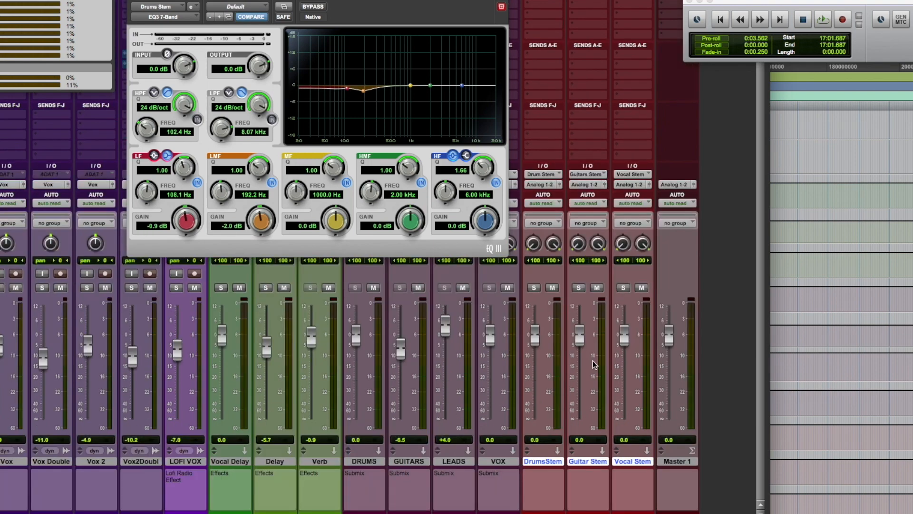
scroll(557, 405, up, 1)
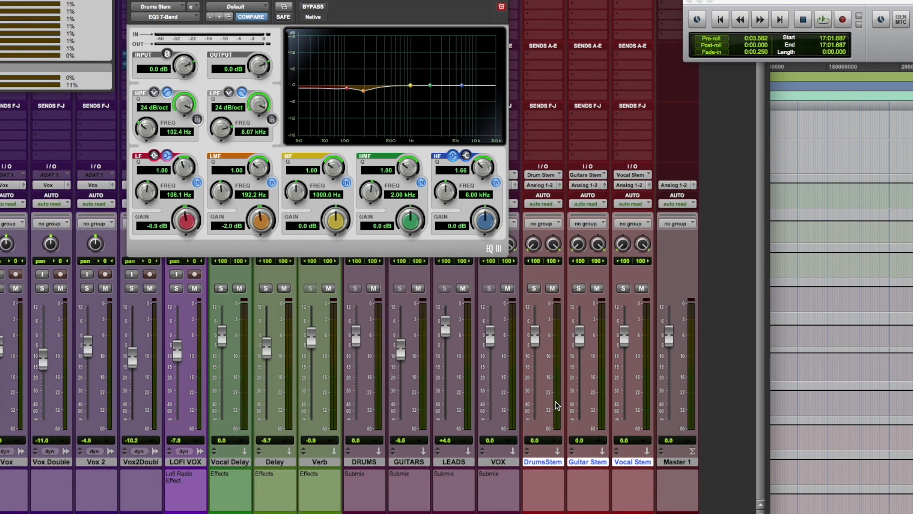
scroll(557, 405, up, 4)
click(134, 1)
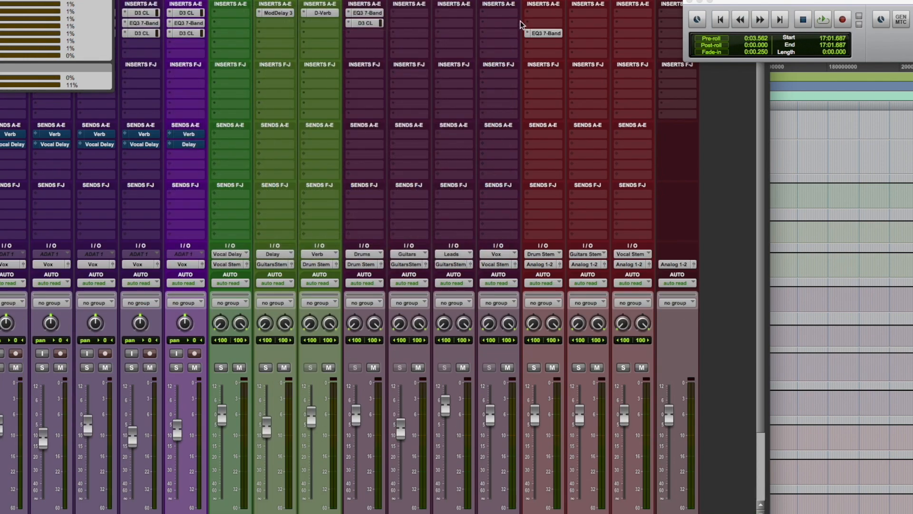
Step: Copy the DrumsStem EQ3 7-Band insert to the Guitar Stem and Vocal Stem tracks and open the Guitar Stem's copy
drag(561, 32, 638, 34)
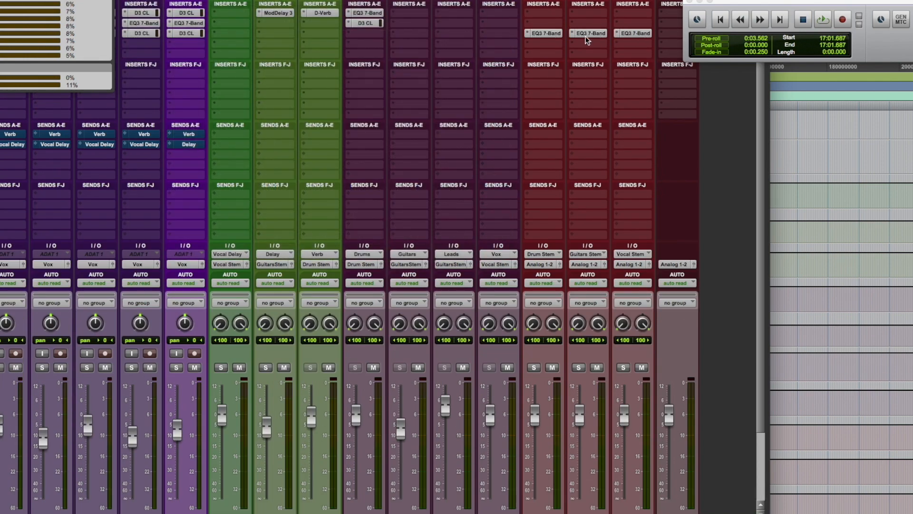
click(587, 36)
Step: On the Guitar Stem EQ, reset the LF gain to 0.0 dB, set MF to 8.00 kHz and LMF to -1.3 dB at 258.9 Hz
scroll(684, 315, down, 4)
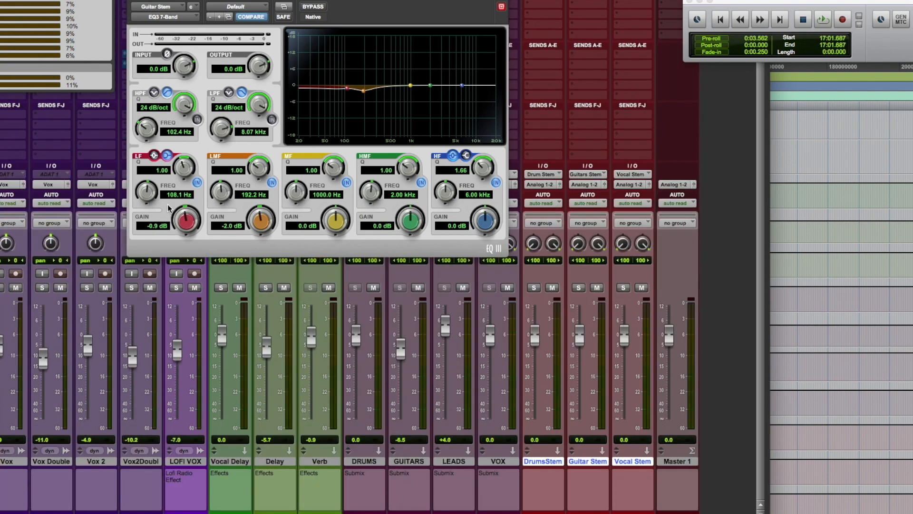
alt+click(187, 222)
drag(297, 193, 439, 123)
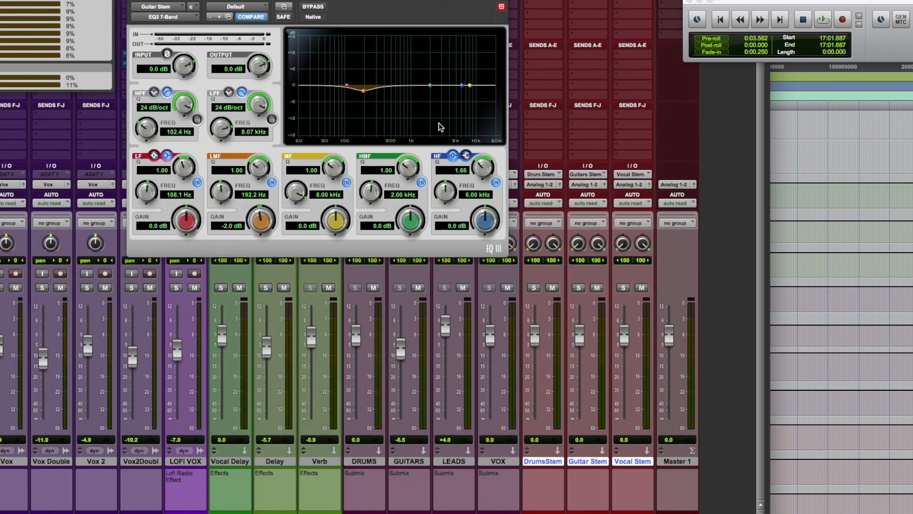
scroll(657, 236, up, 4)
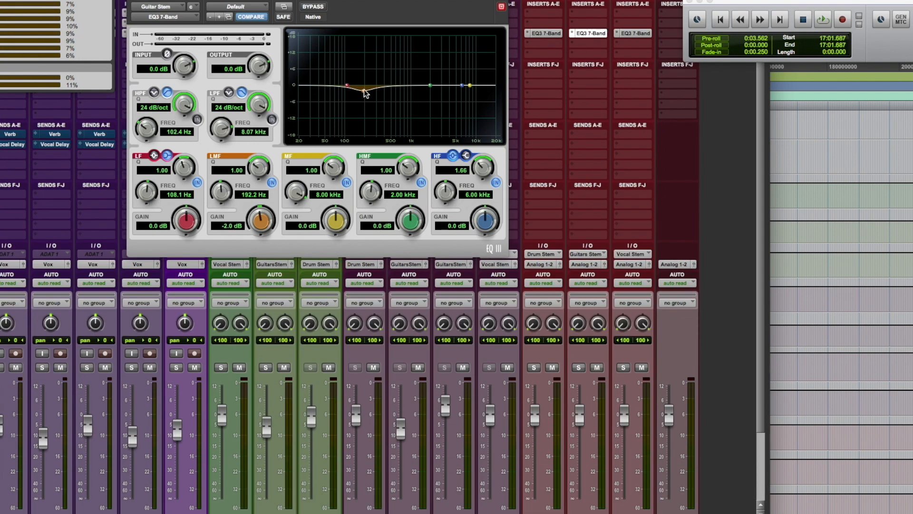
drag(363, 90, 373, 89)
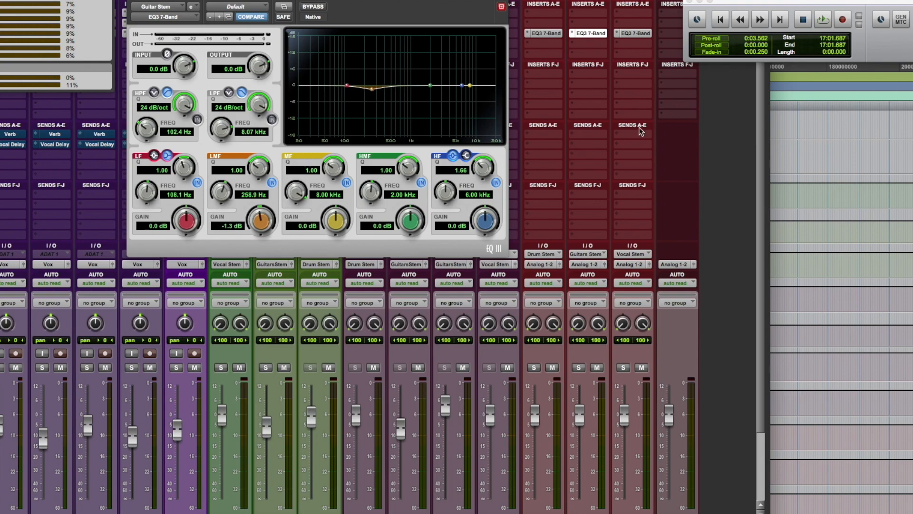
scroll(613, 180, down, 4)
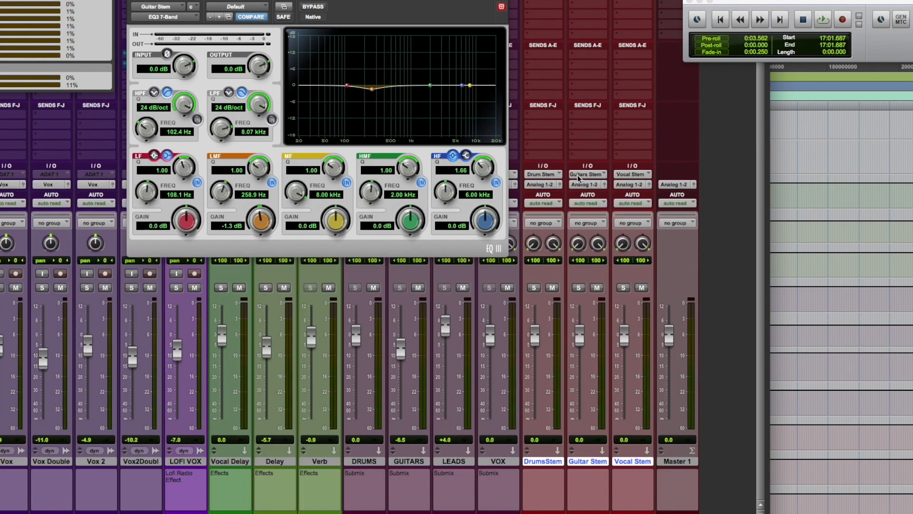
Step: On the Vocal Stem EQ, set the LF band to -0.1 dB at 101.8 Hz and close the plug-in
scroll(579, 179, up, 4)
click(633, 33)
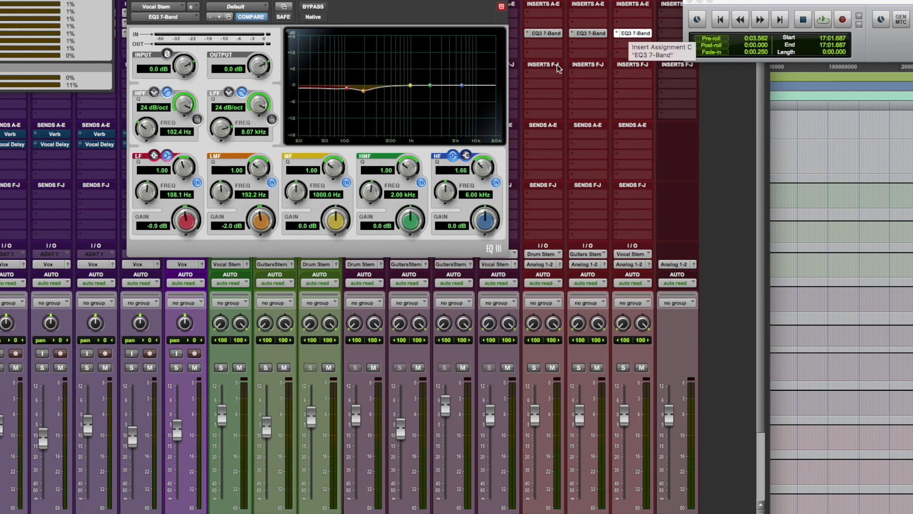
drag(347, 87, 344, 85)
scroll(558, 226, down, 4)
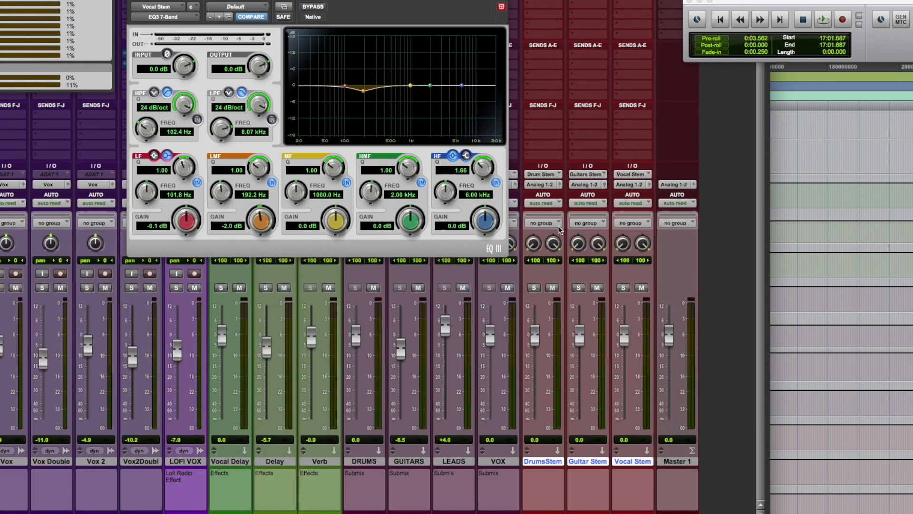
click(134, 0)
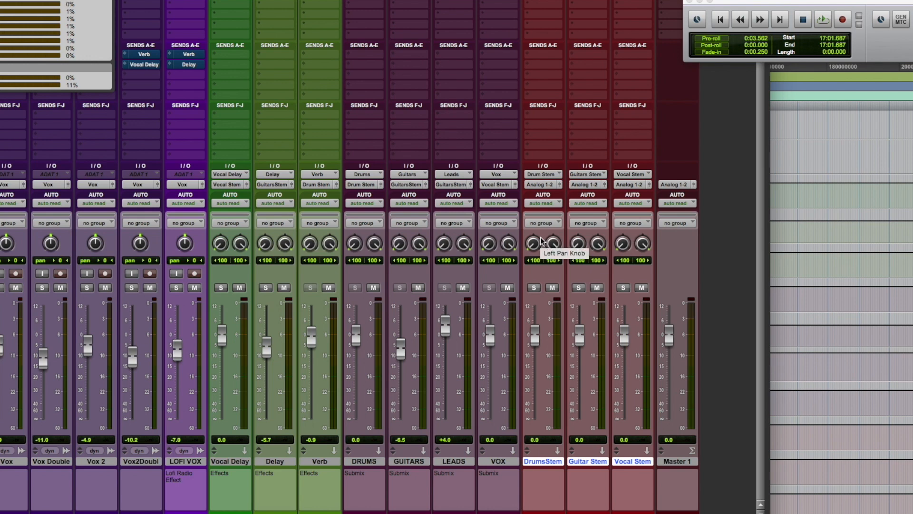
scroll(390, 118, left, 10)
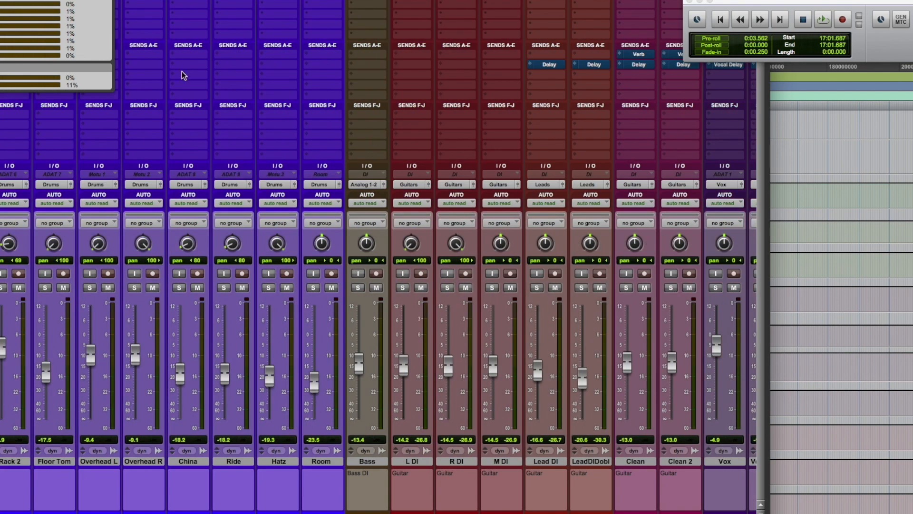
scroll(235, 161, right, 10)
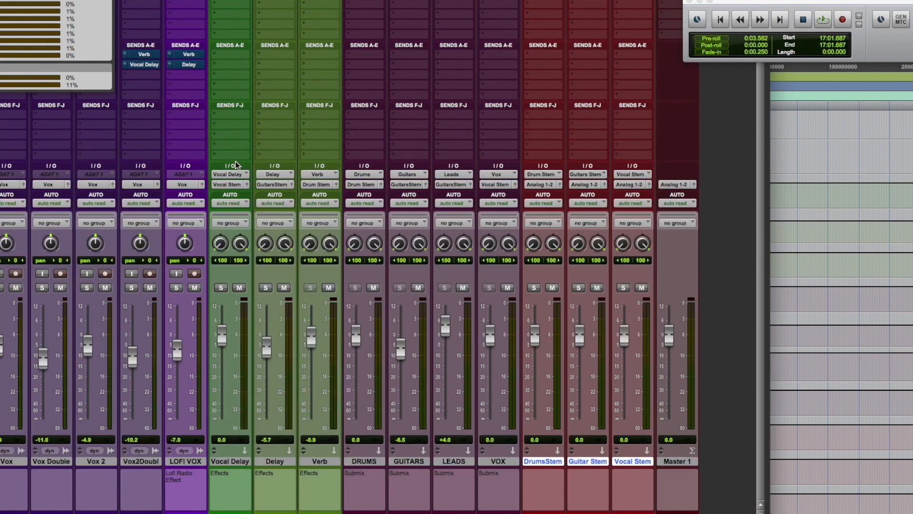